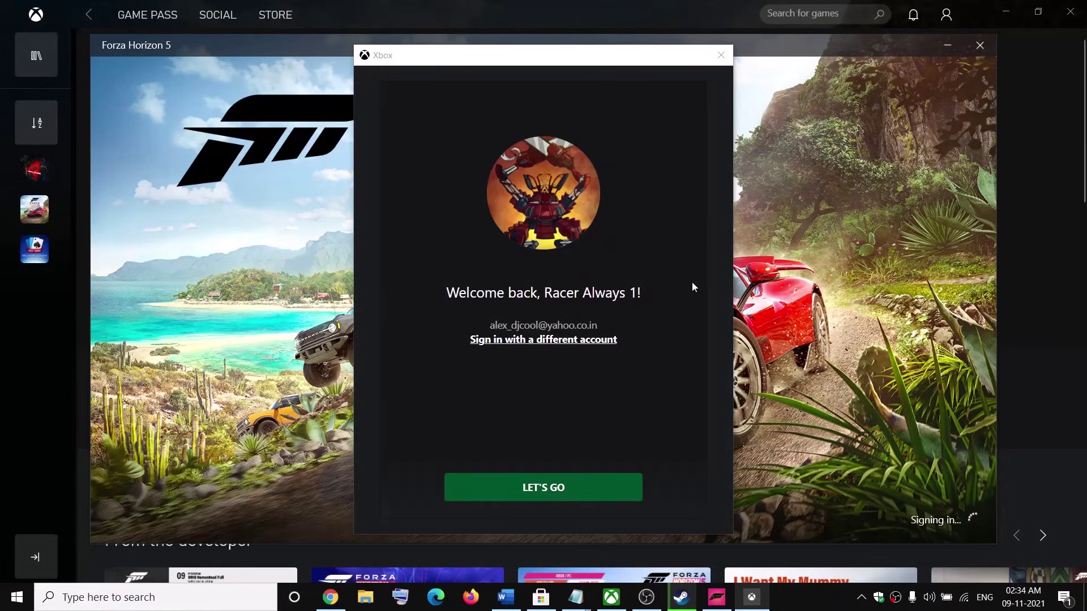
Dismiss the Xbox sign-in prompt, close the Forza Horizon 5 launch window, and bring up the instructions document
left_click(719, 57)
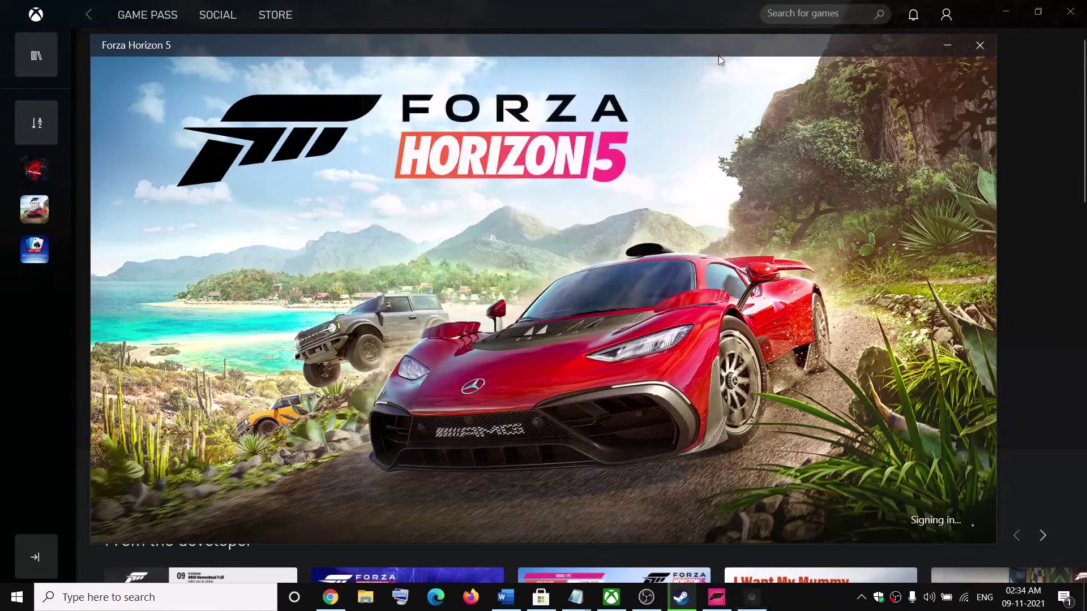
left_click(980, 45)
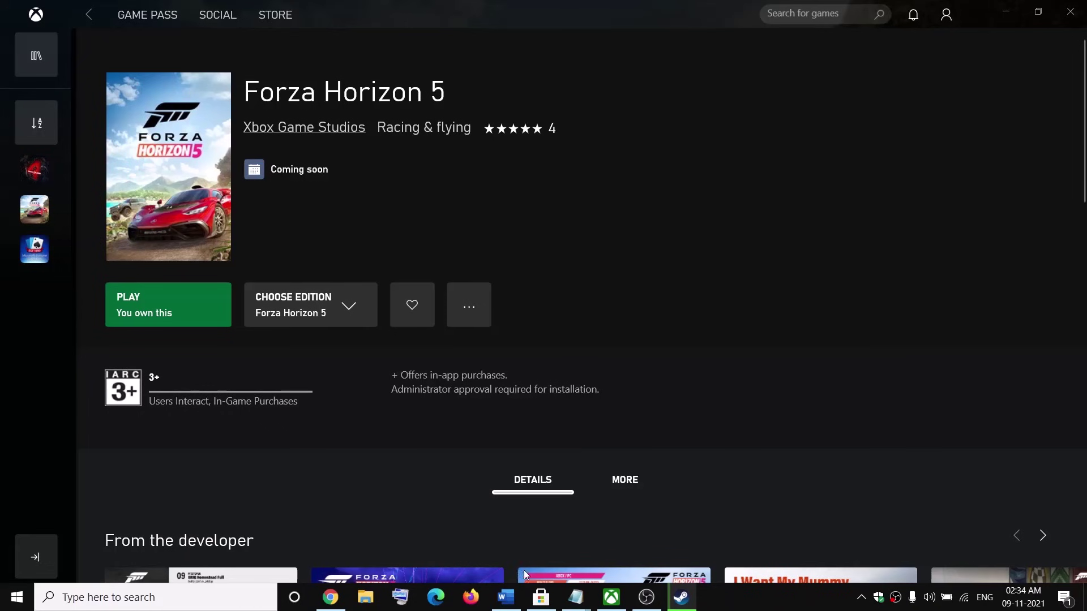
left_click(506, 597)
scroll(270, 452, "down", 1)
scroll(272, 447, "down", 3)
scroll(475, 356, "up", 2)
left_click_drag(659, 368, 141, 436)
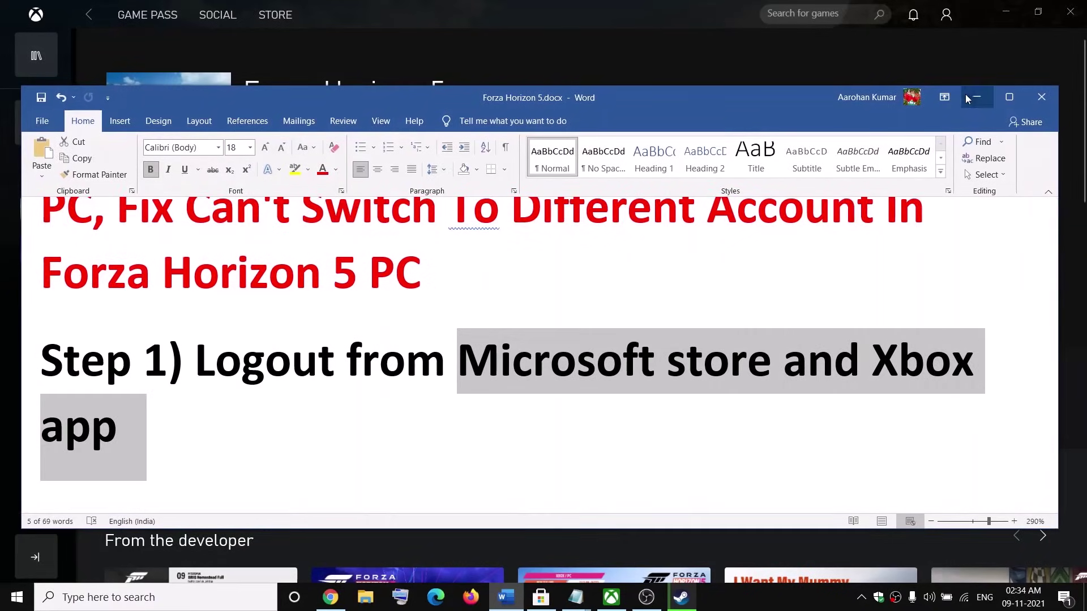
left_click(975, 98)
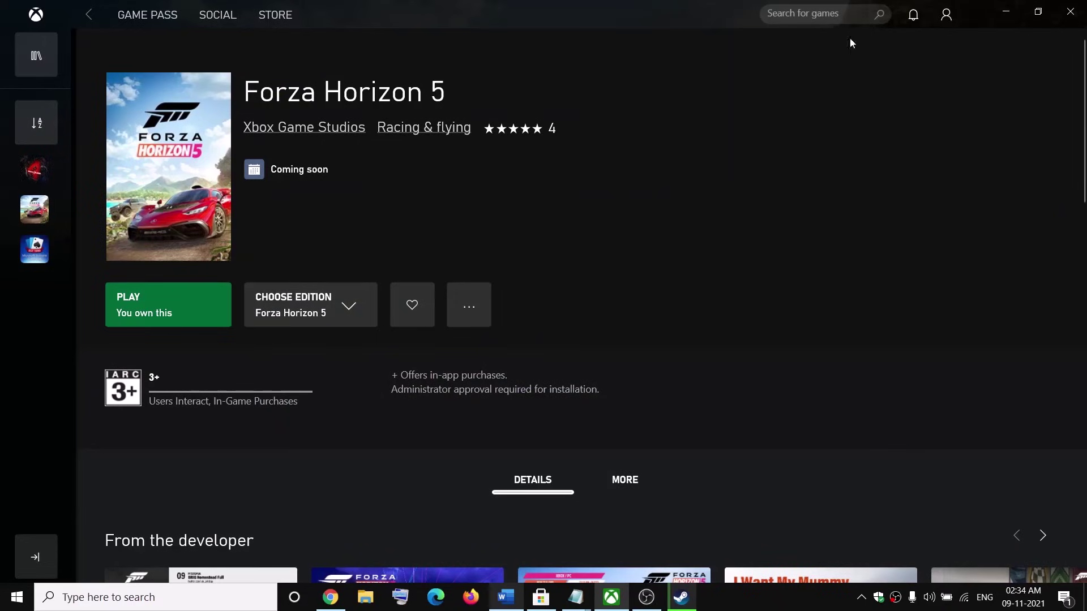
Confirm the Xbox app's profile menu offers Sign in, meaning no account is signed in
left_click(947, 16)
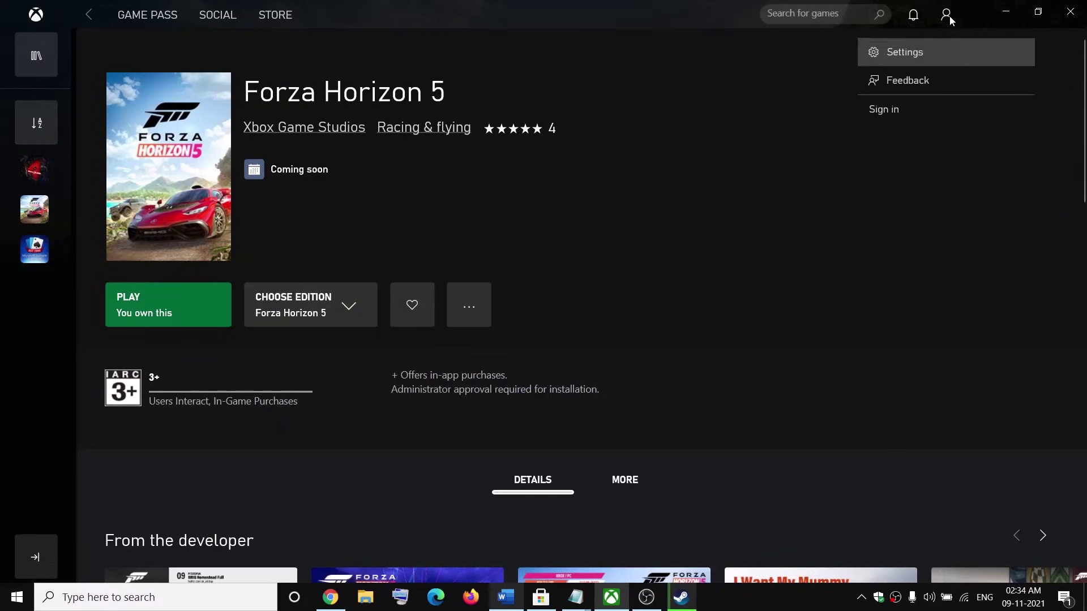
left_click(928, 122)
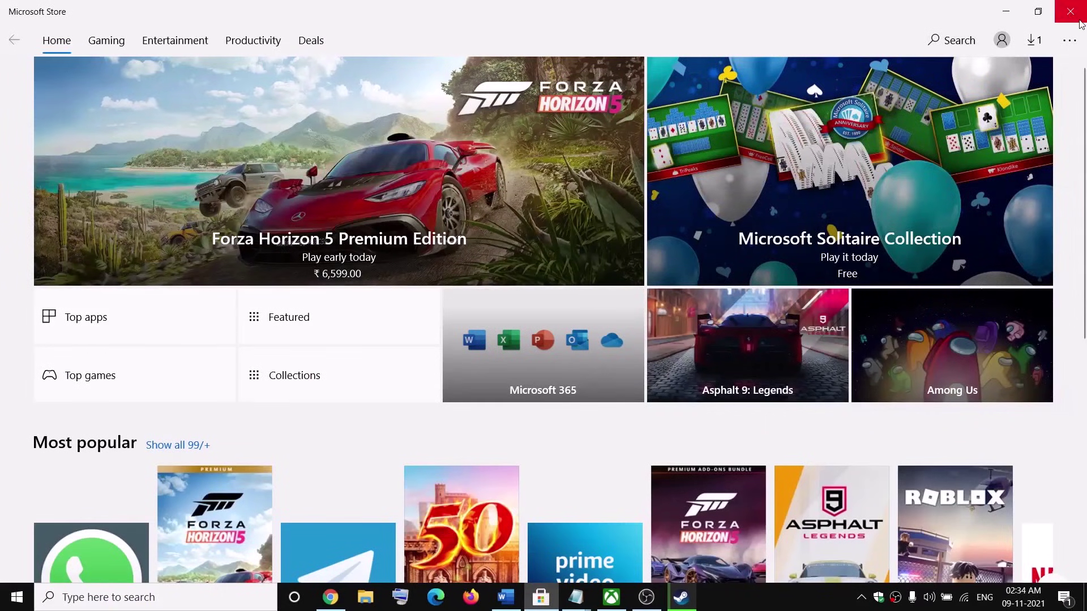
Sign the Microsoft account out of Microsoft Store from its Account dialog
left_click(1003, 44)
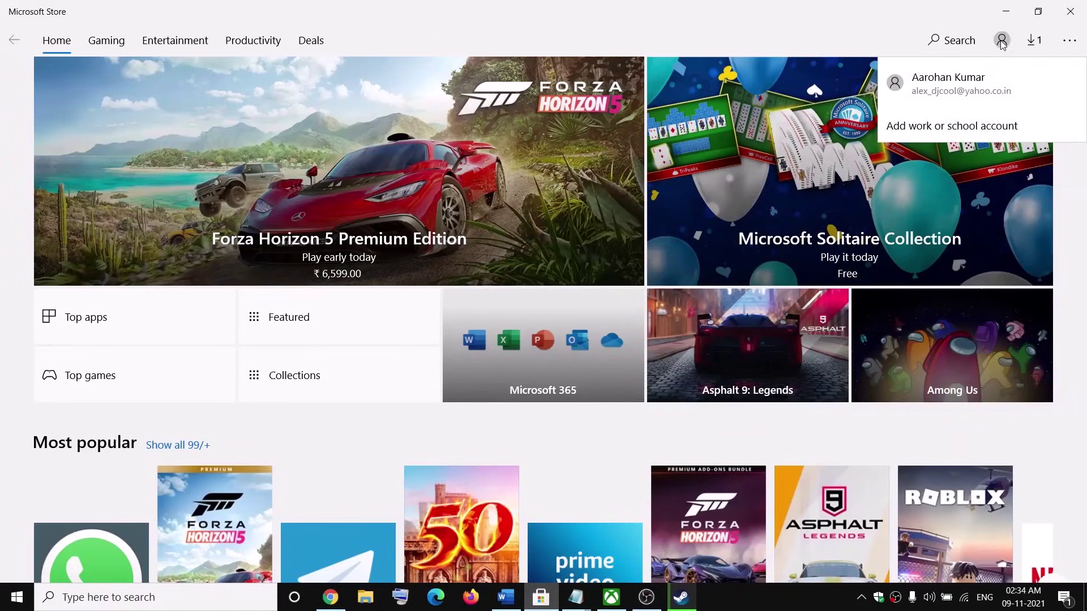
left_click(957, 84)
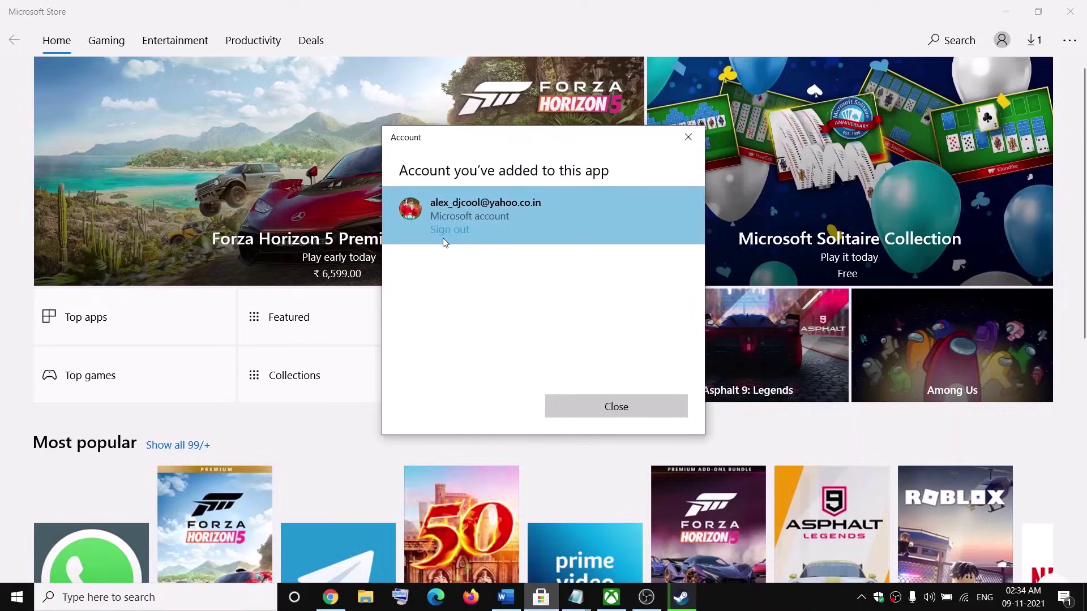
left_click(443, 235)
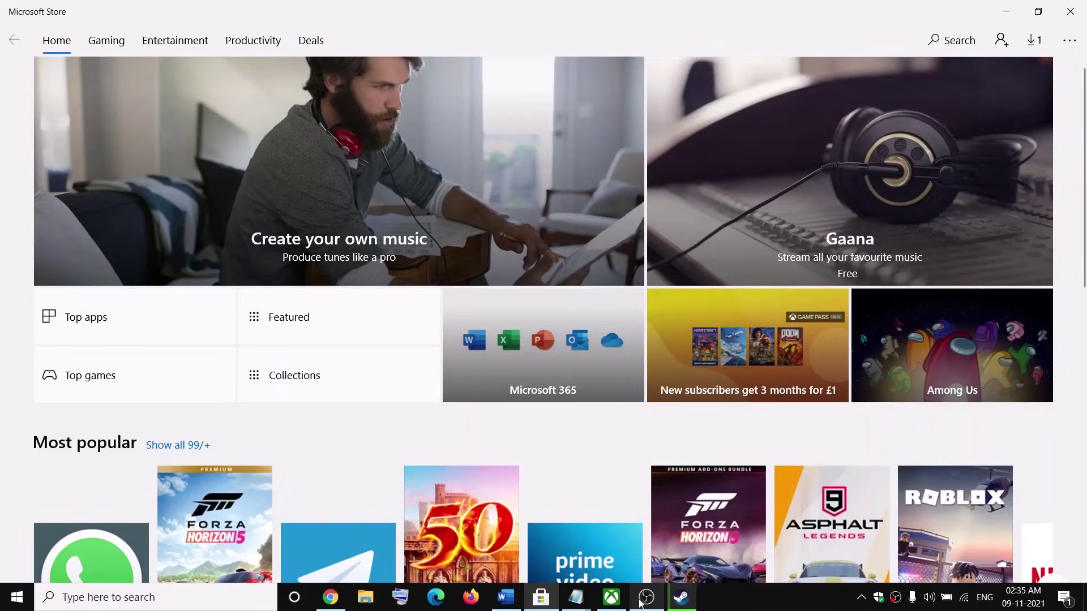
Launch Forza Horizon 5 from the Xbox app and sign in with the second listed Microsoft account
left_click(611, 602)
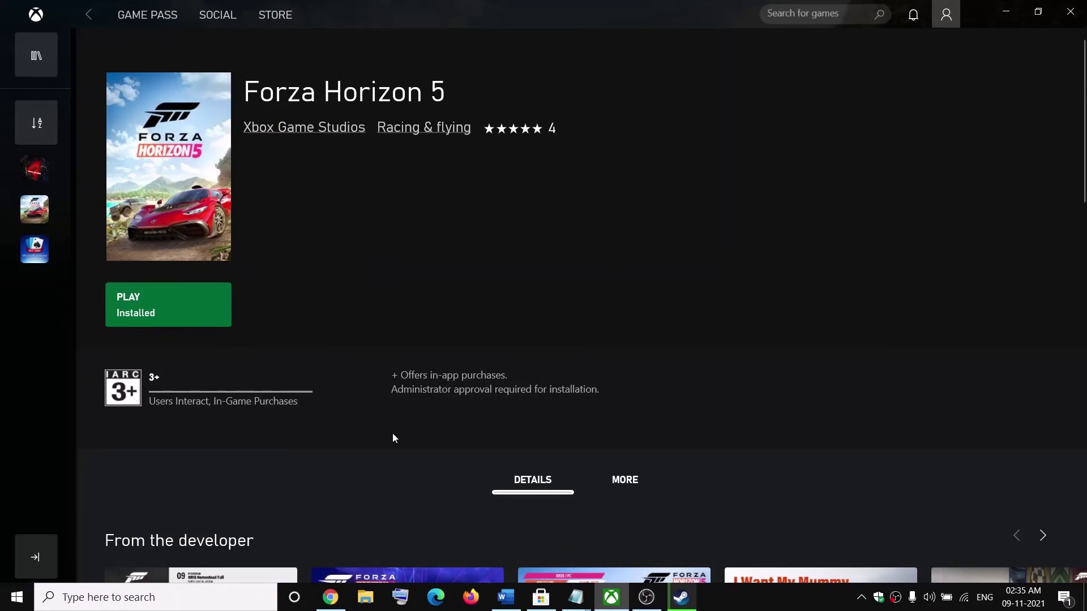
left_click(181, 308)
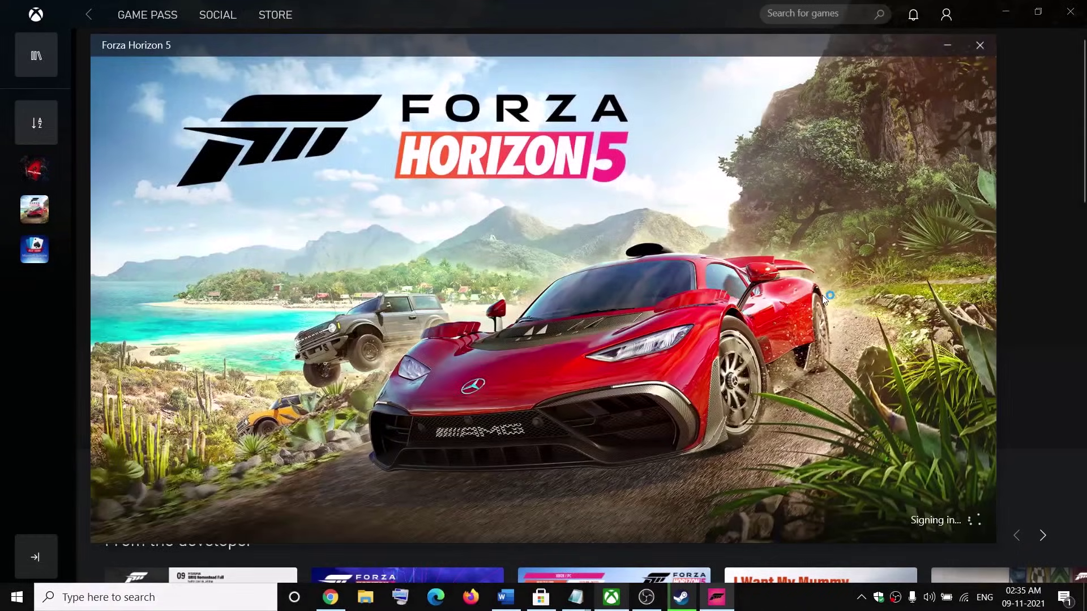
left_click(520, 215)
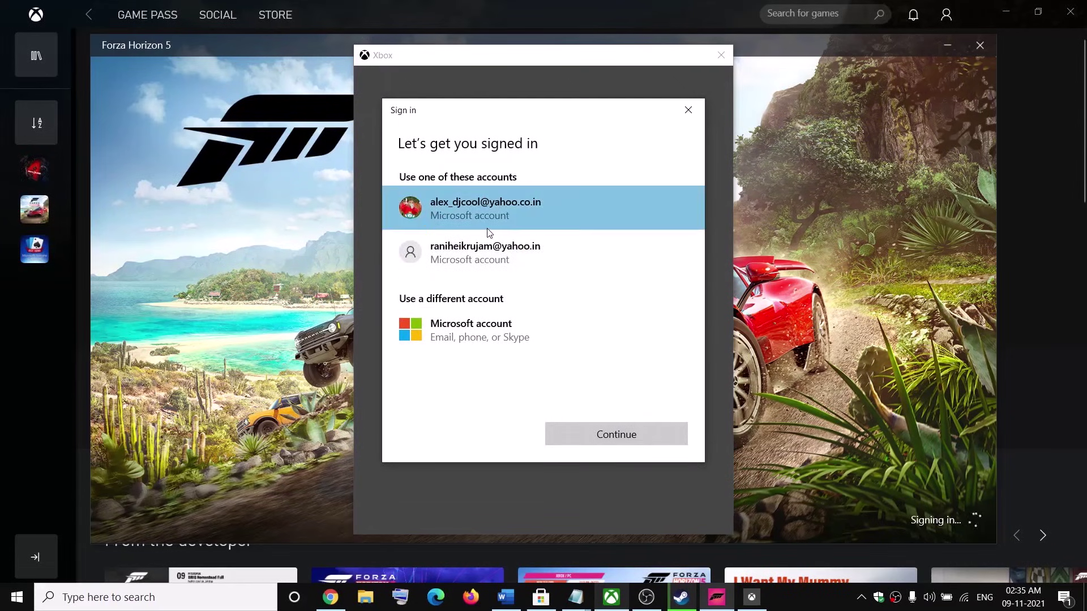
left_click(471, 245)
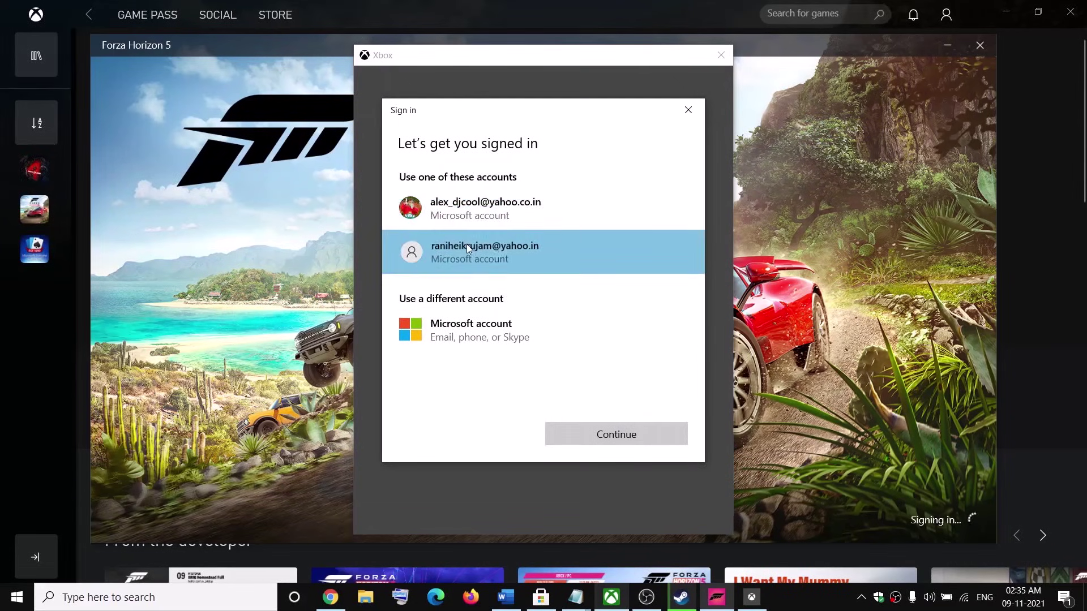
left_click(623, 435)
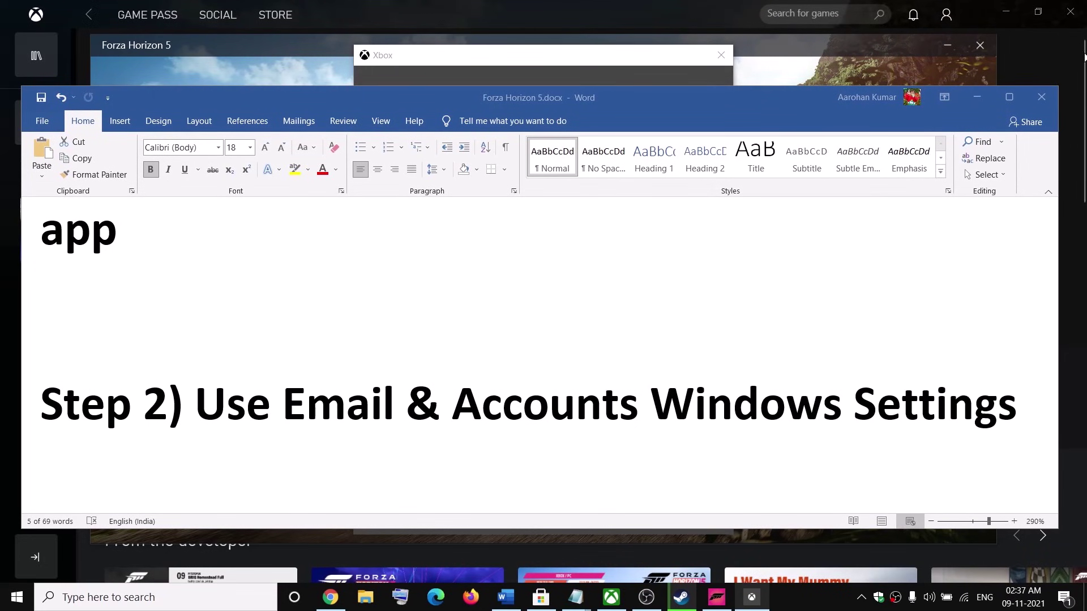
Minimize the Word instructions and launch Windows Settings from Start
left_click(978, 97)
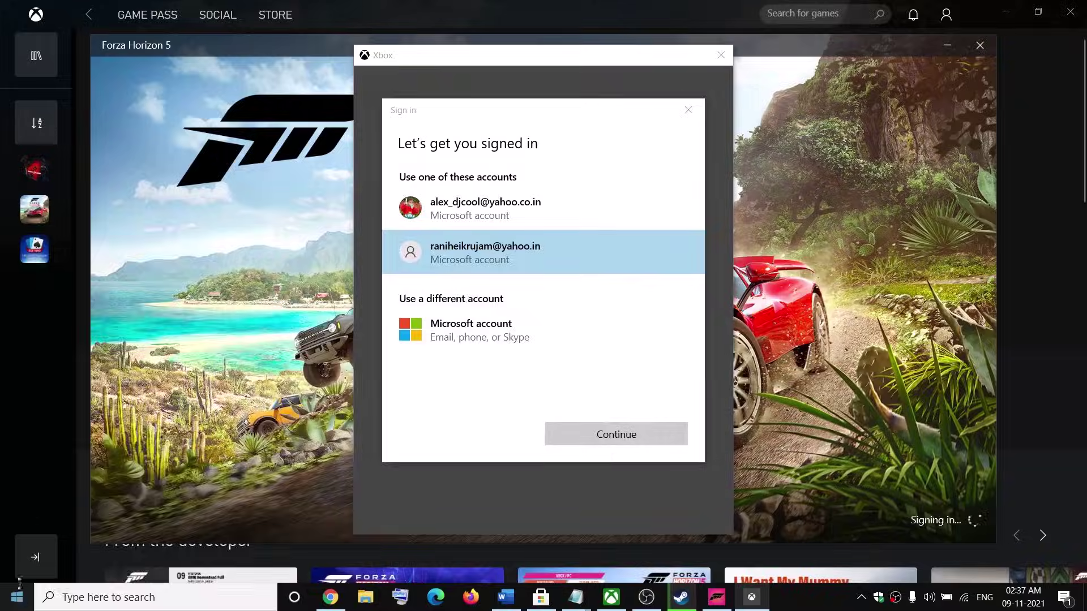
key("super")
left_click(109, 537)
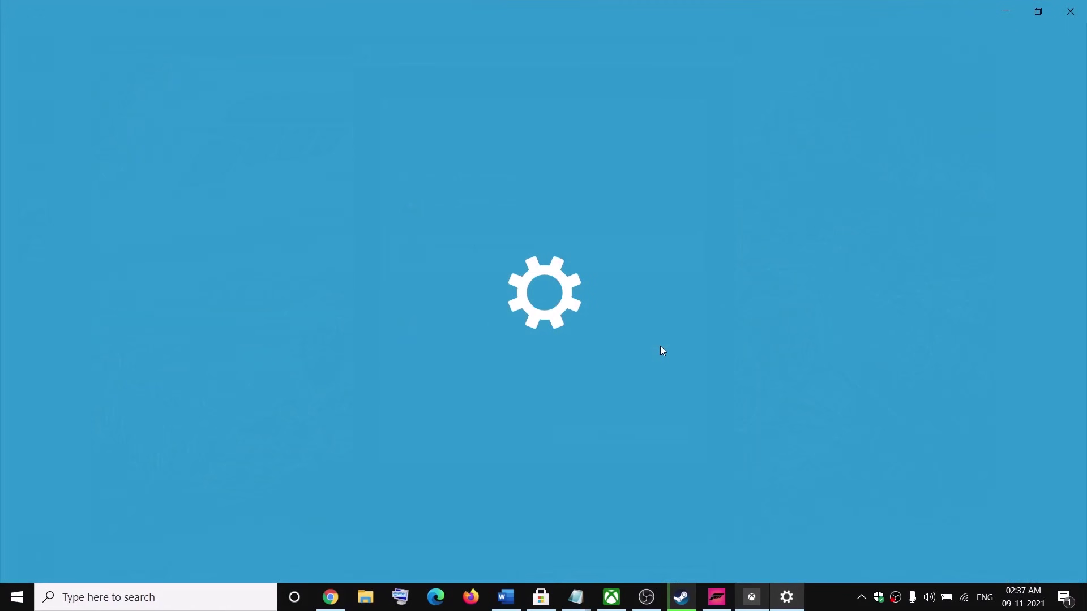
In Email & accounts, set the last Microsoft account to 'Apps need to ask me to use this account', then close Settings
left_click(351, 316)
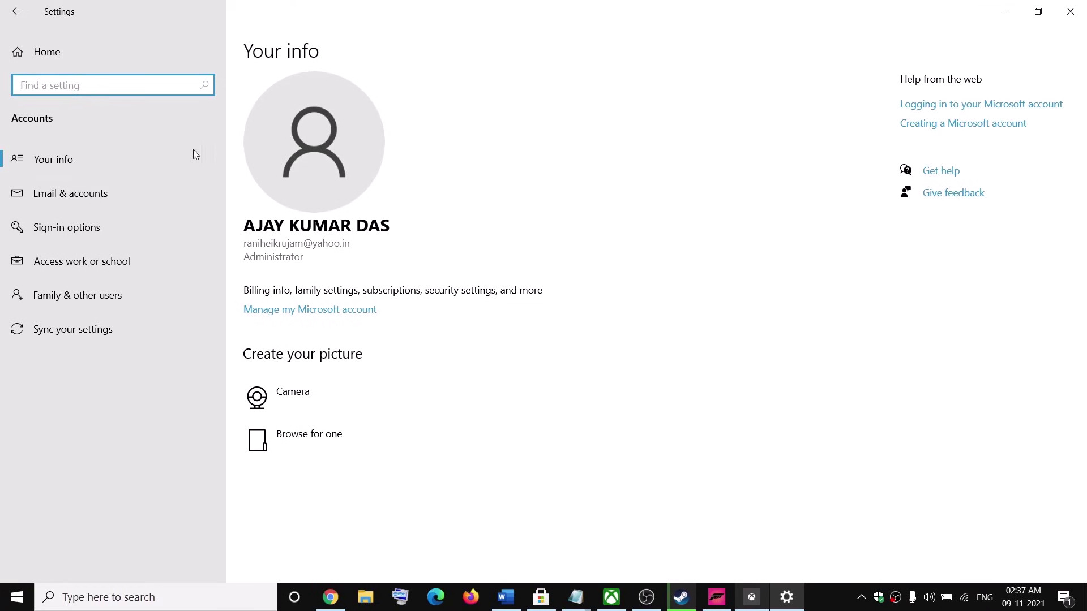
left_click(69, 196)
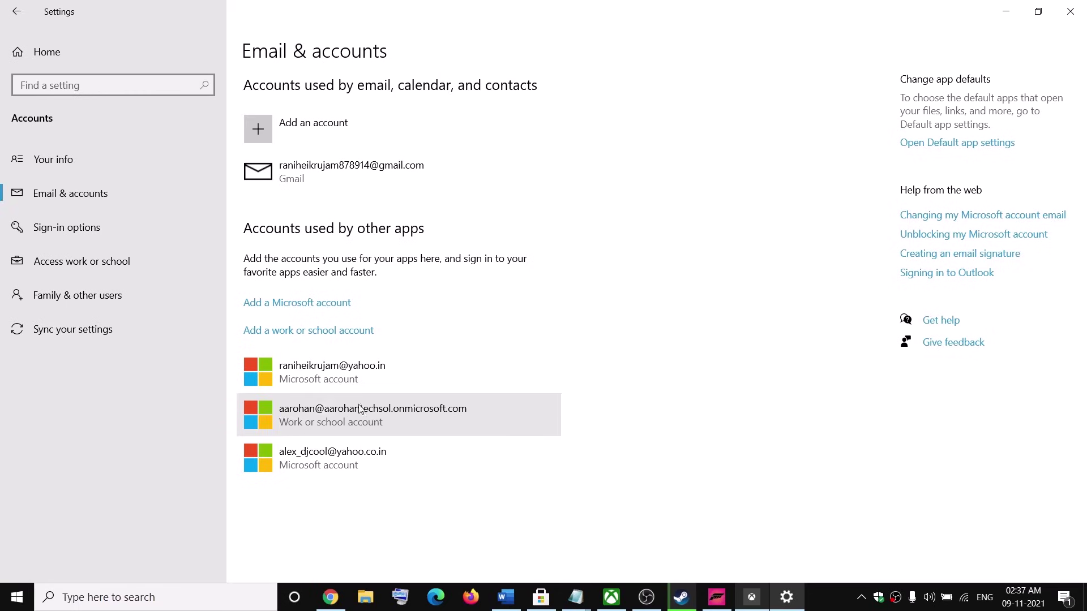
left_click(414, 452)
left_click(475, 466)
left_click(424, 445)
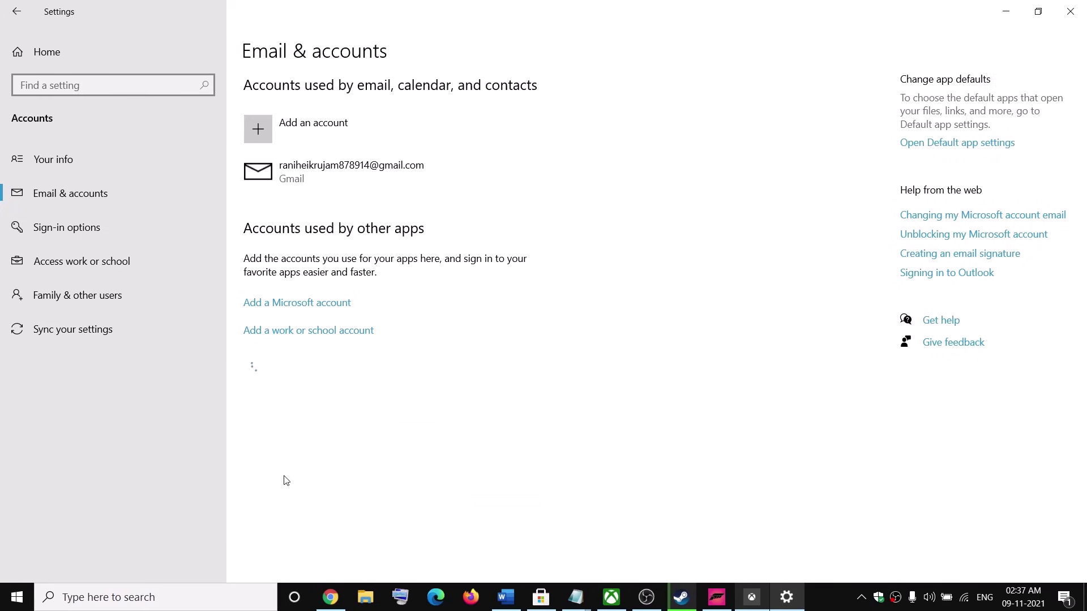
left_click(315, 463)
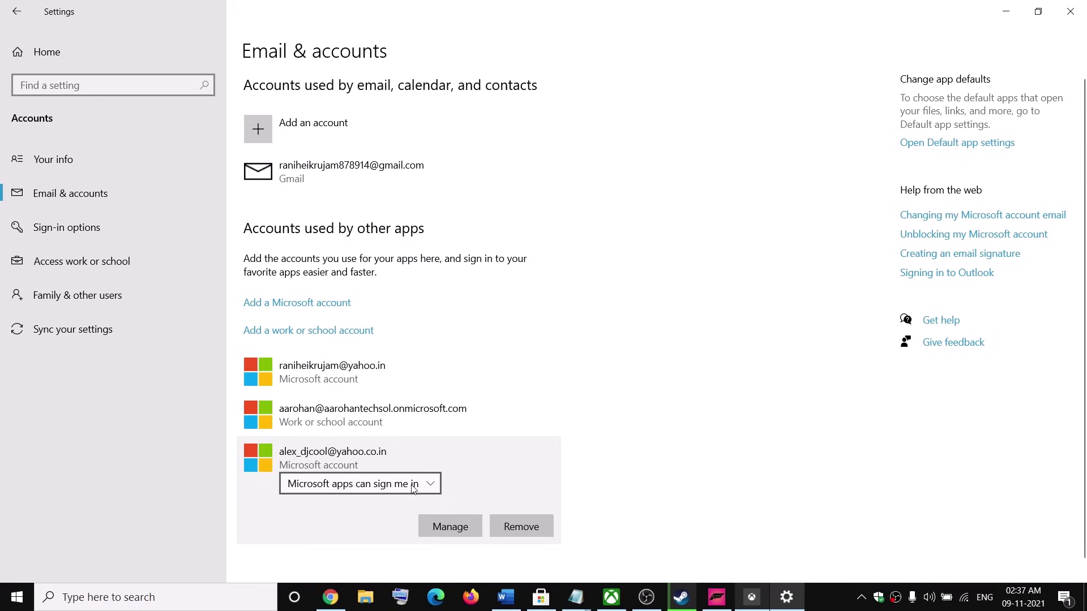
left_click(432, 484)
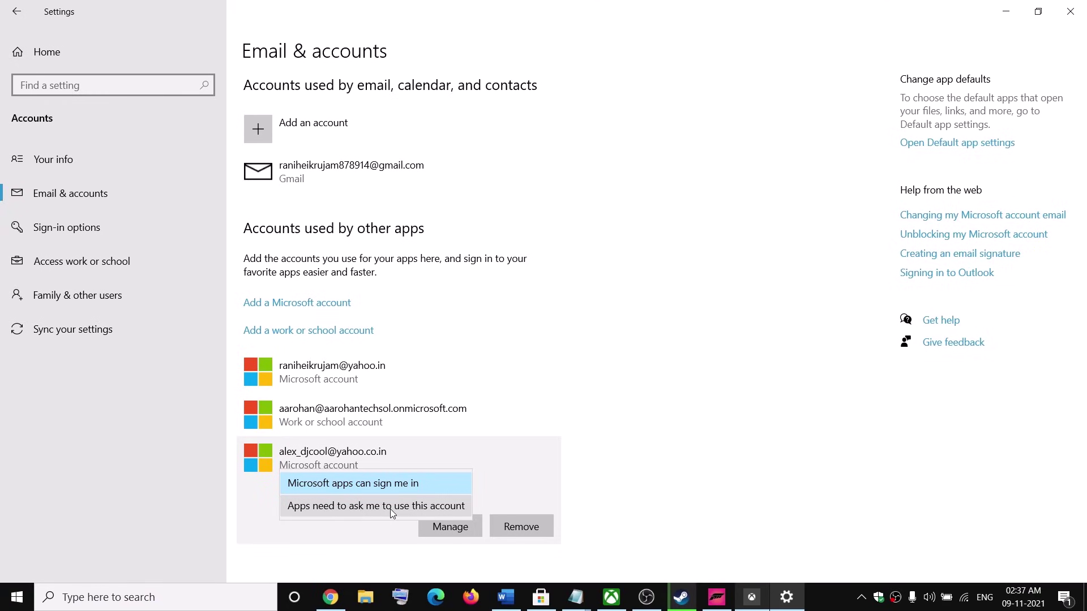
left_click(415, 508)
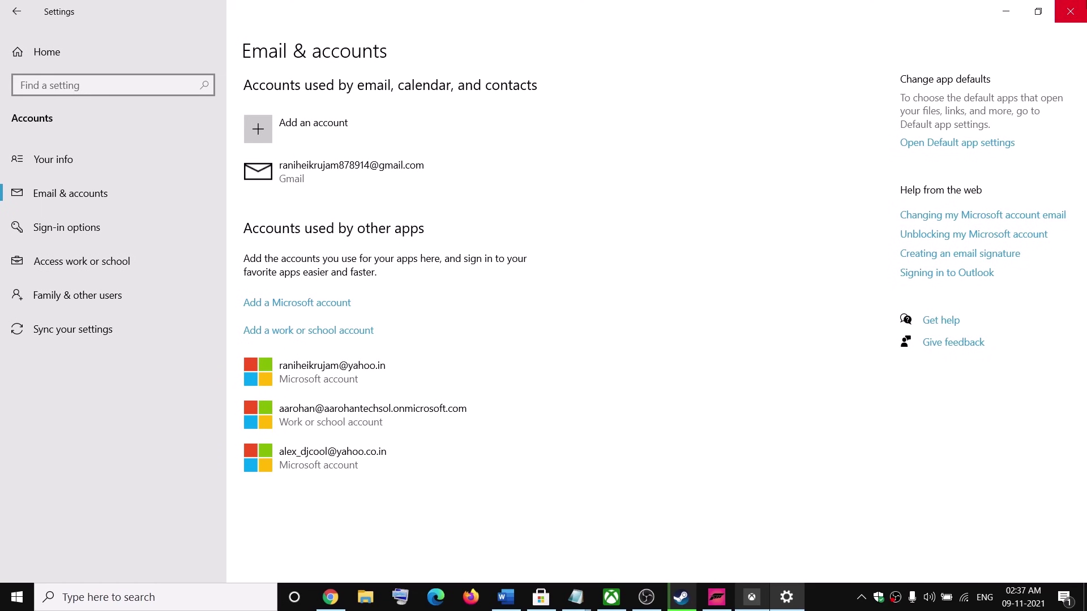
left_click(1072, 12)
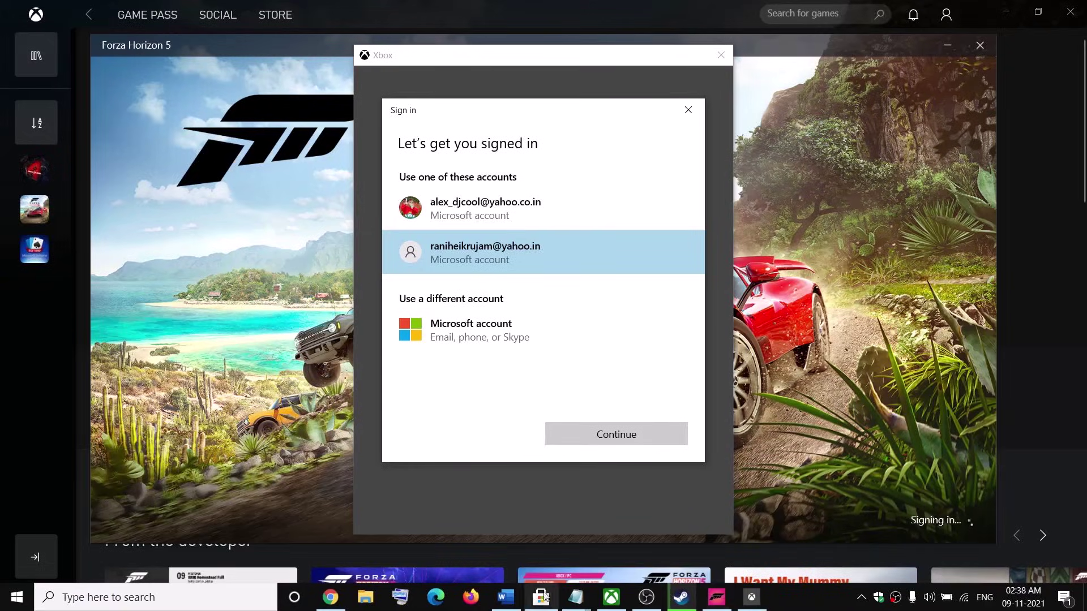
Select the Step 3 TokenBroker folder path in the Word guide and switch to File Explorer
left_click(507, 601)
scroll(363, 364, "down", 5)
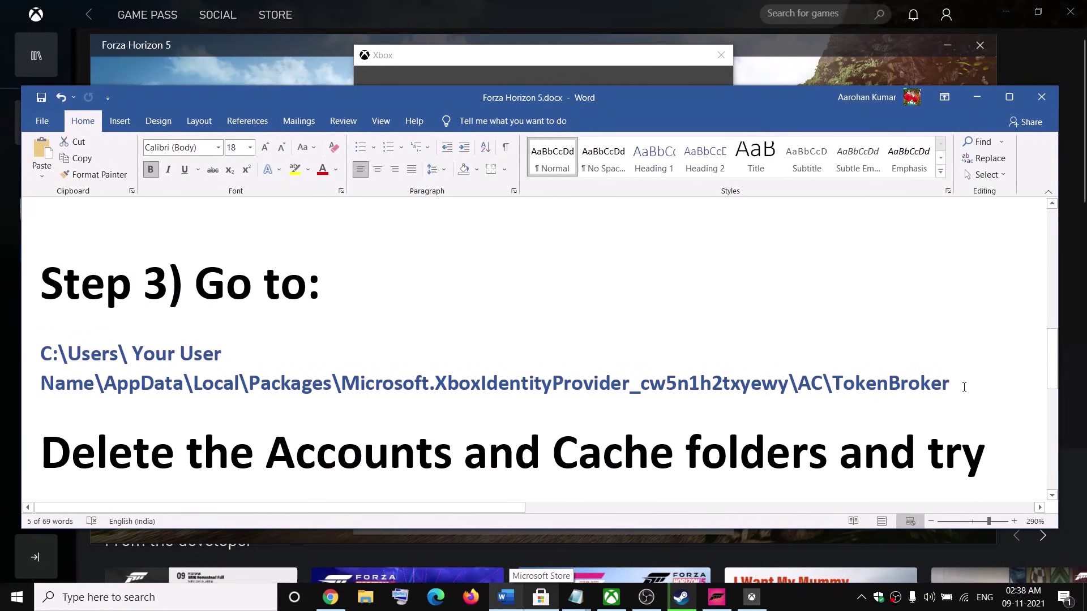
left_click_drag(965, 387, 39, 354)
left_click(366, 599)
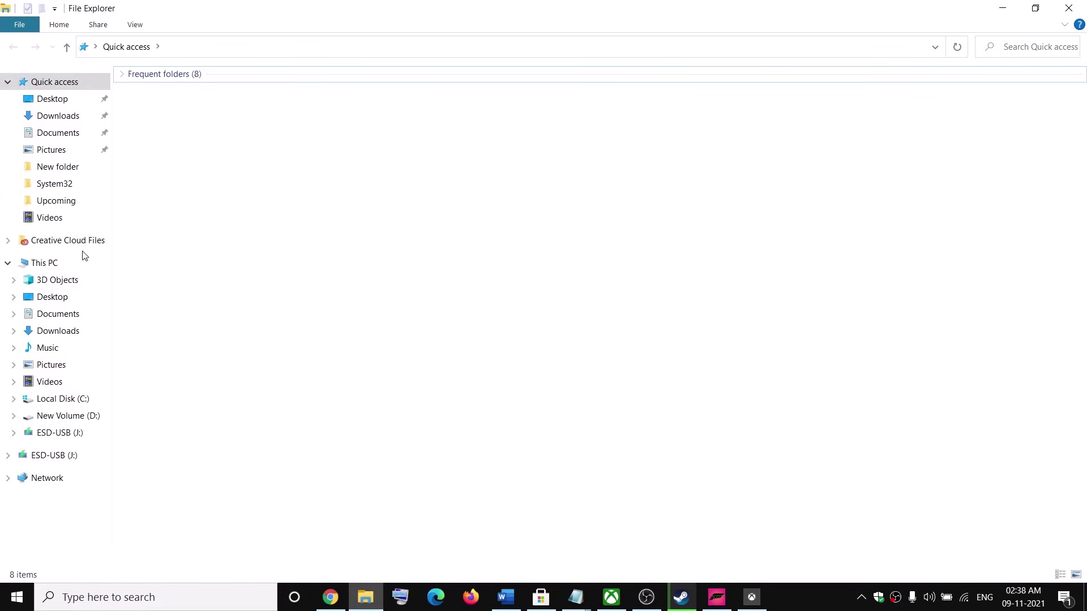
Open the AppData folder in the user's profile on drive C:, confirming hidden items are shown
left_click(78, 262)
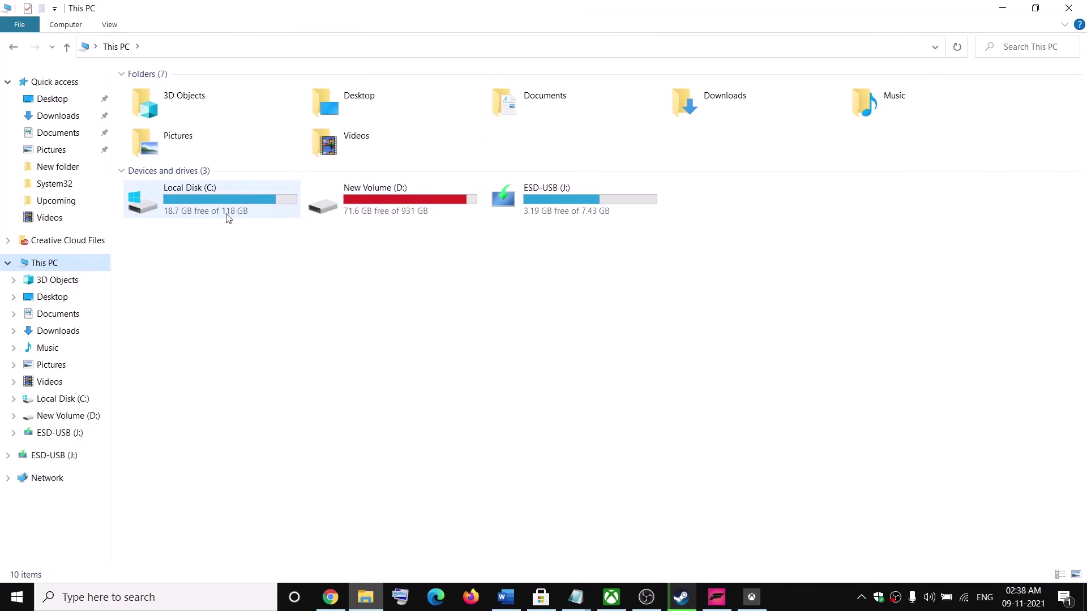
double_click(229, 210)
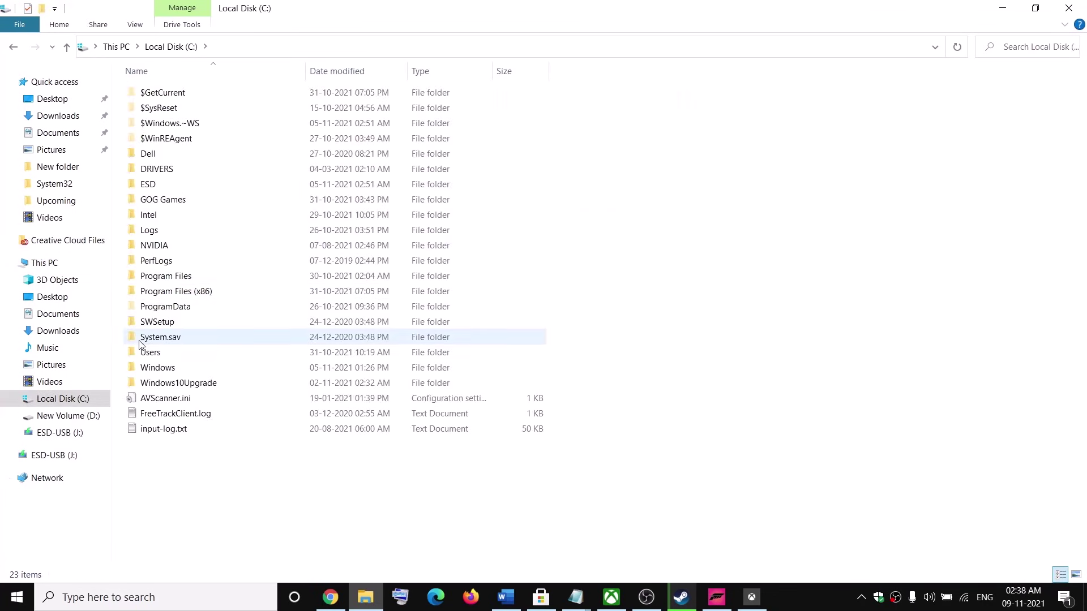
left_click(142, 354)
double_click(278, 352)
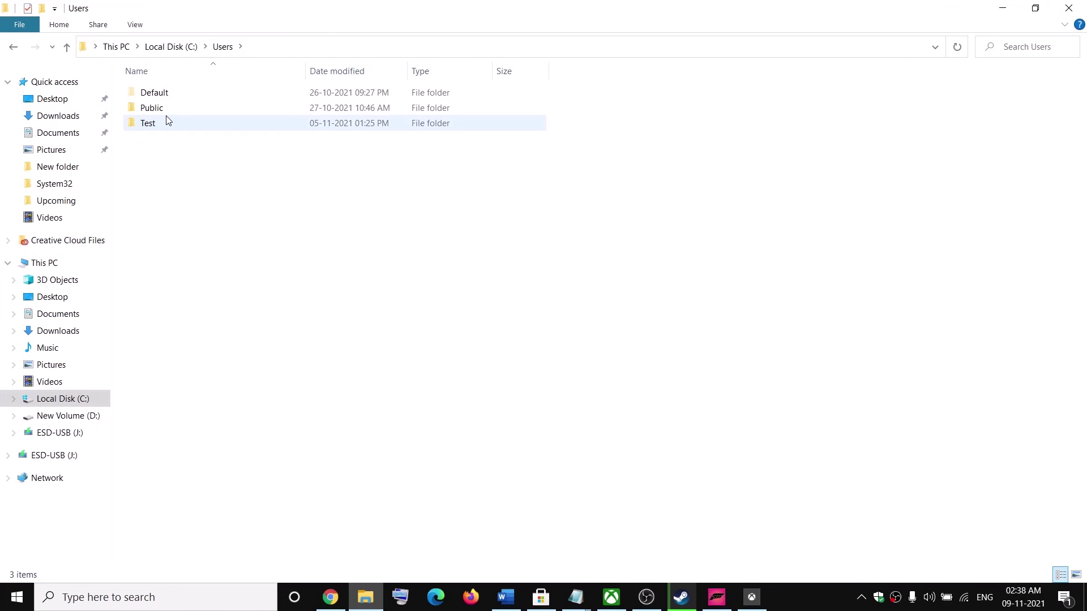
double_click(168, 125)
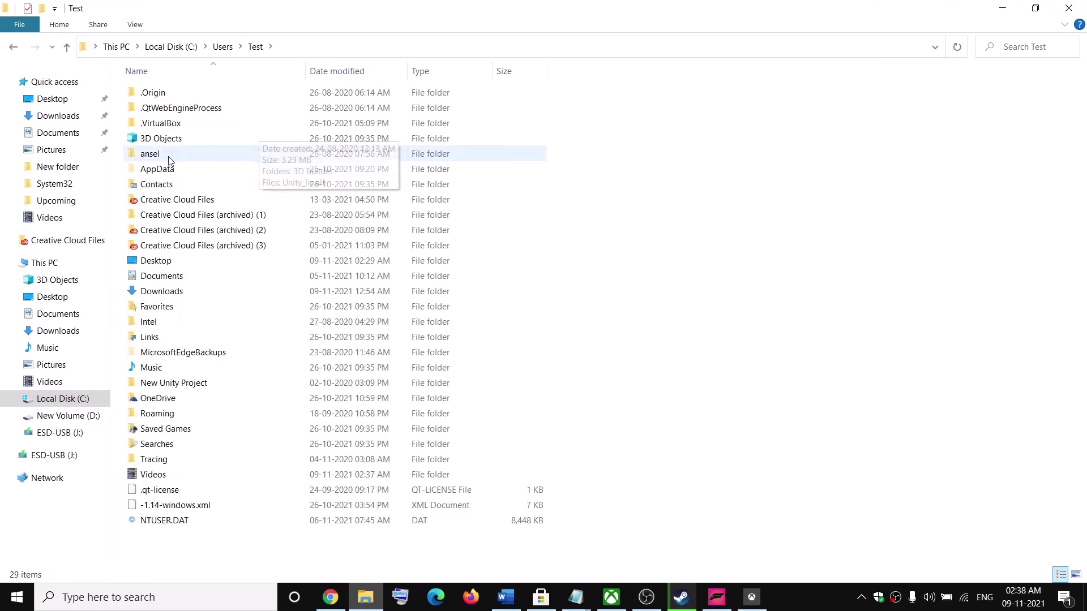
left_click(161, 170)
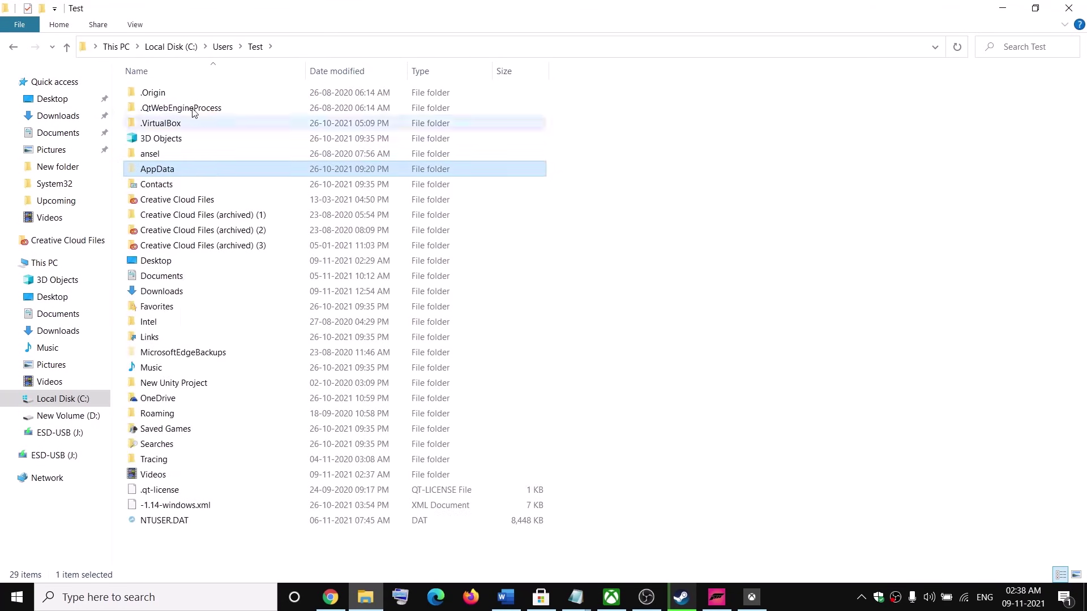
left_click(137, 26)
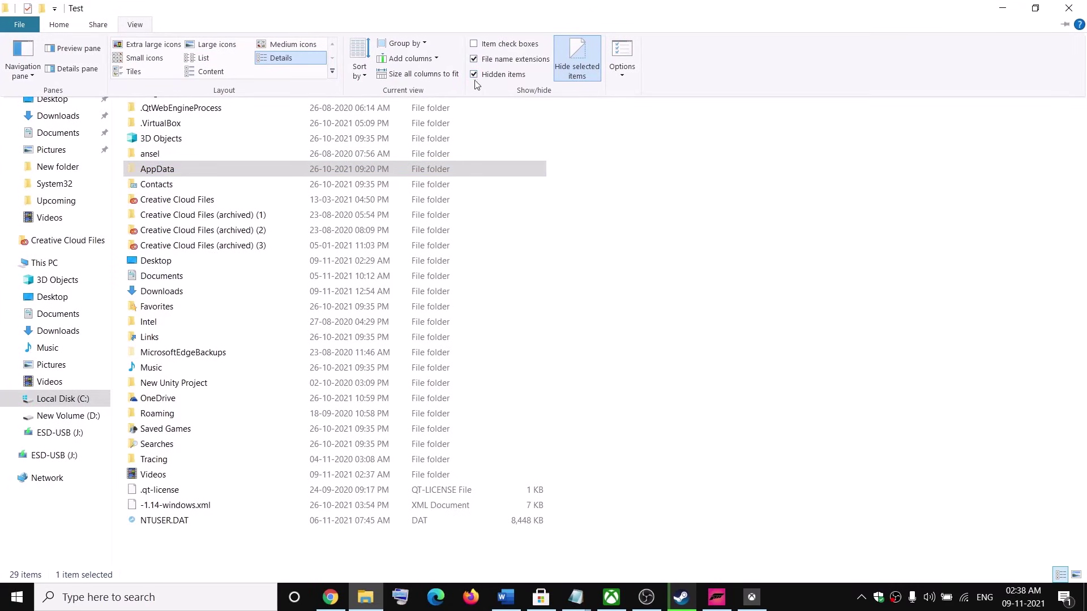
key("Escape")
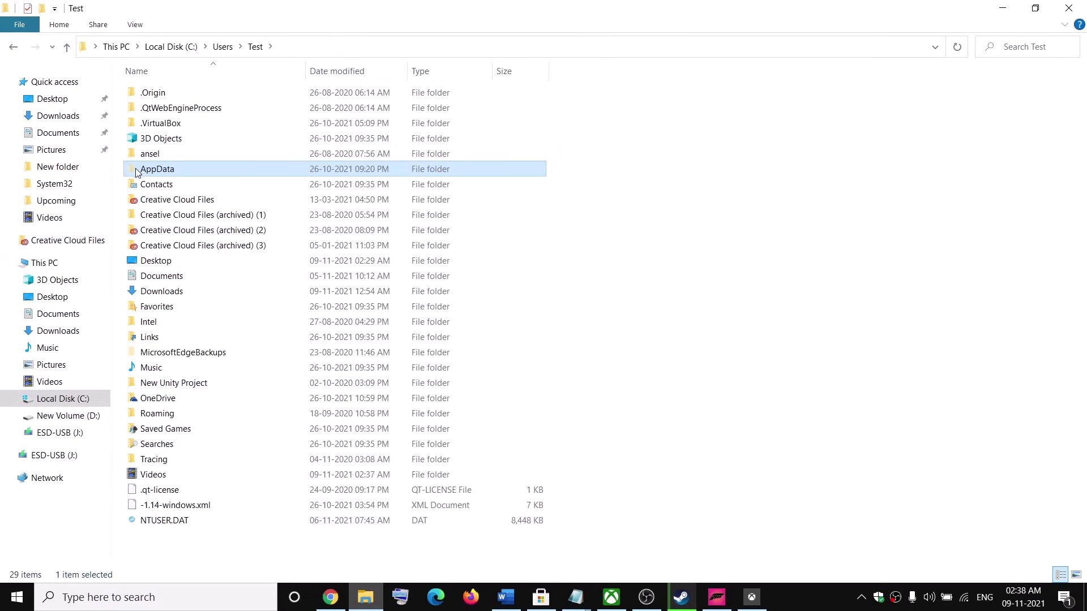
double_click(192, 169)
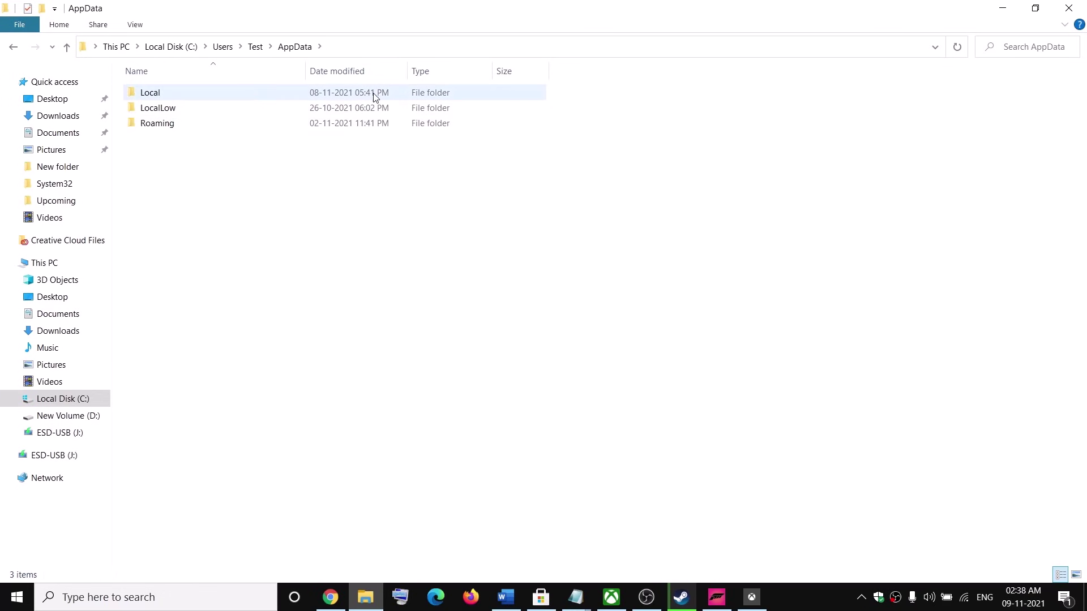
Navigate through Local\Packages\Microsoft.XboxIdentityProvider_8wekyb3d8bbwe\AC into the TokenBroker folder
left_click(152, 96)
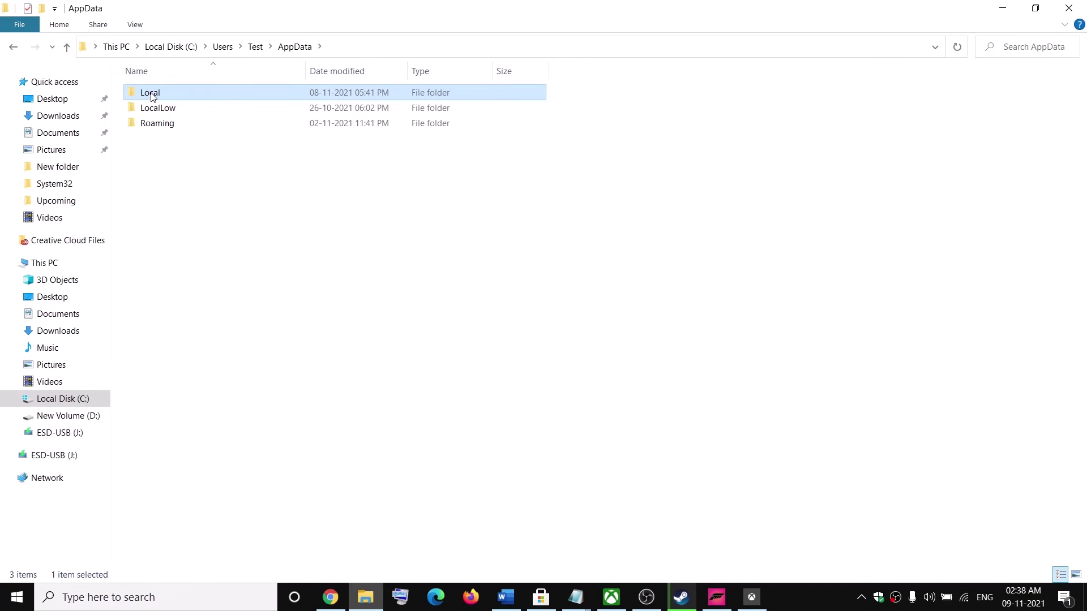
double_click(152, 97)
left_click(190, 231)
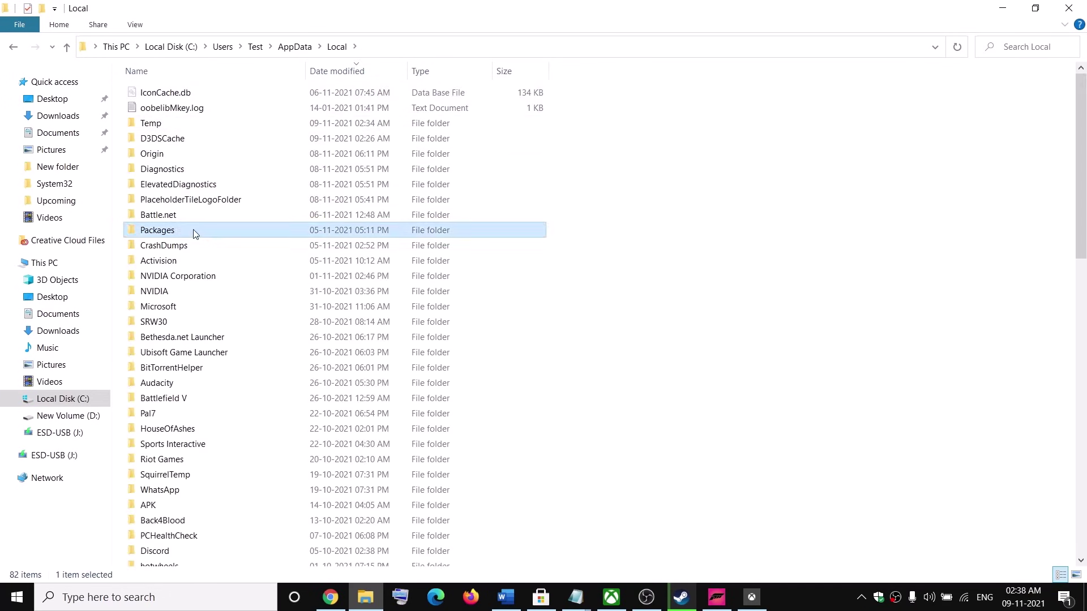
double_click(186, 231)
scroll(342, 216, "down", 20)
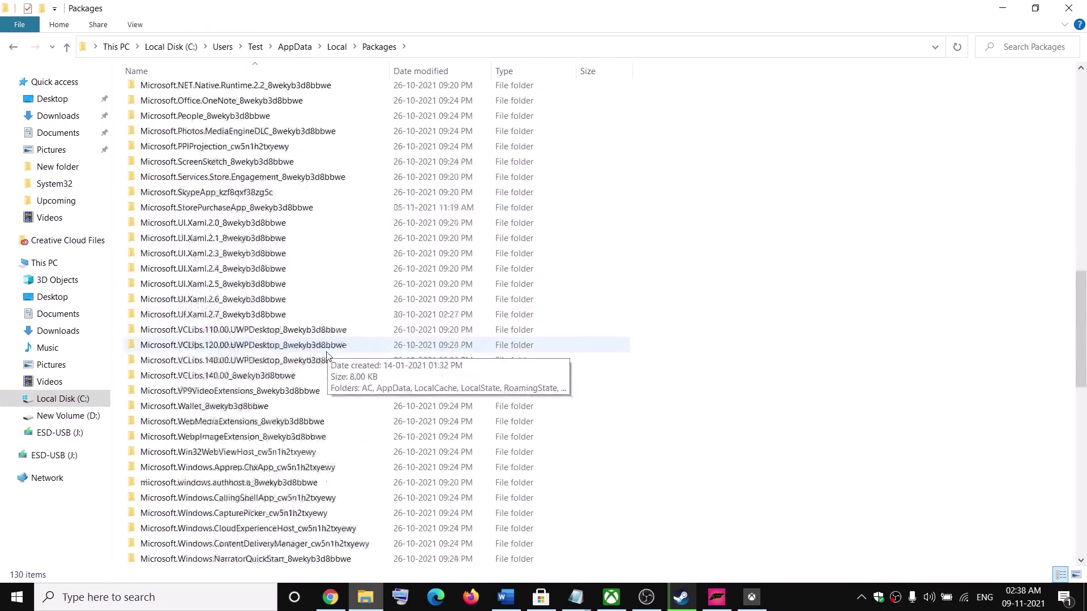
scroll(326, 362, "down", 6)
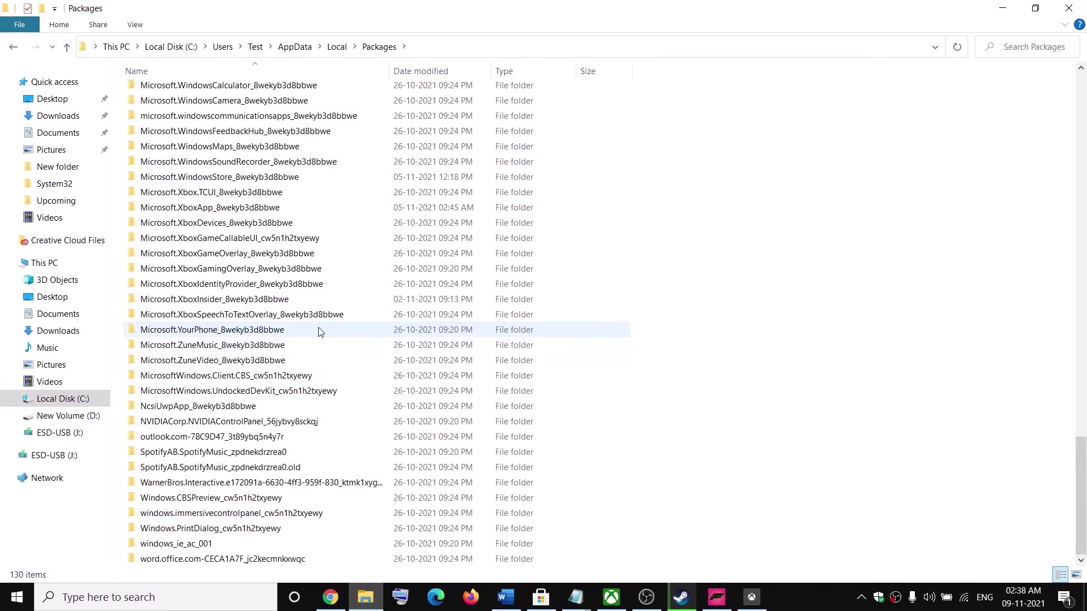
left_click(227, 285)
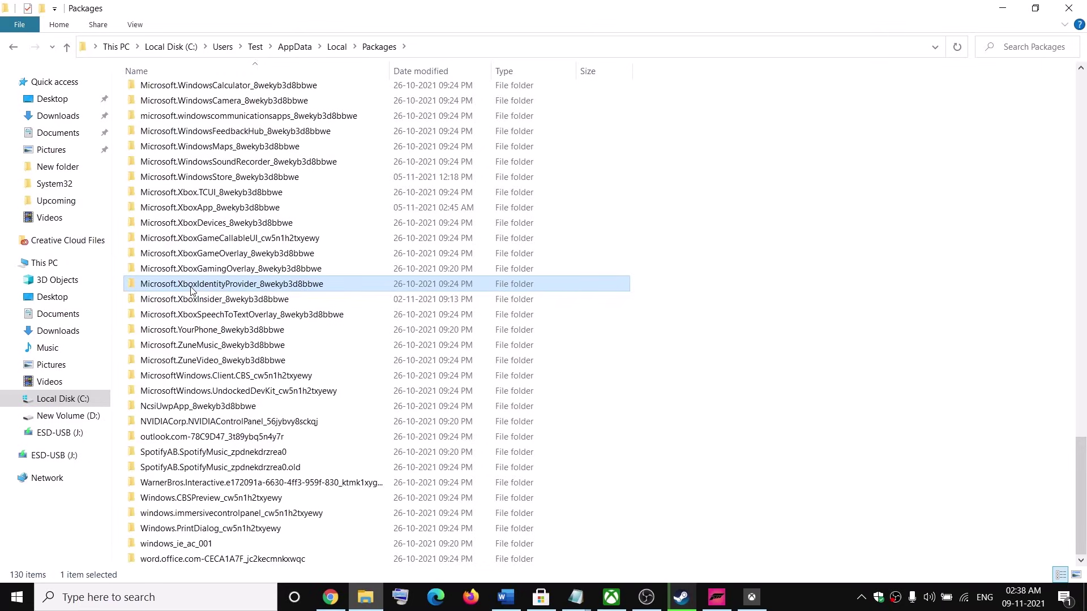
double_click(240, 288)
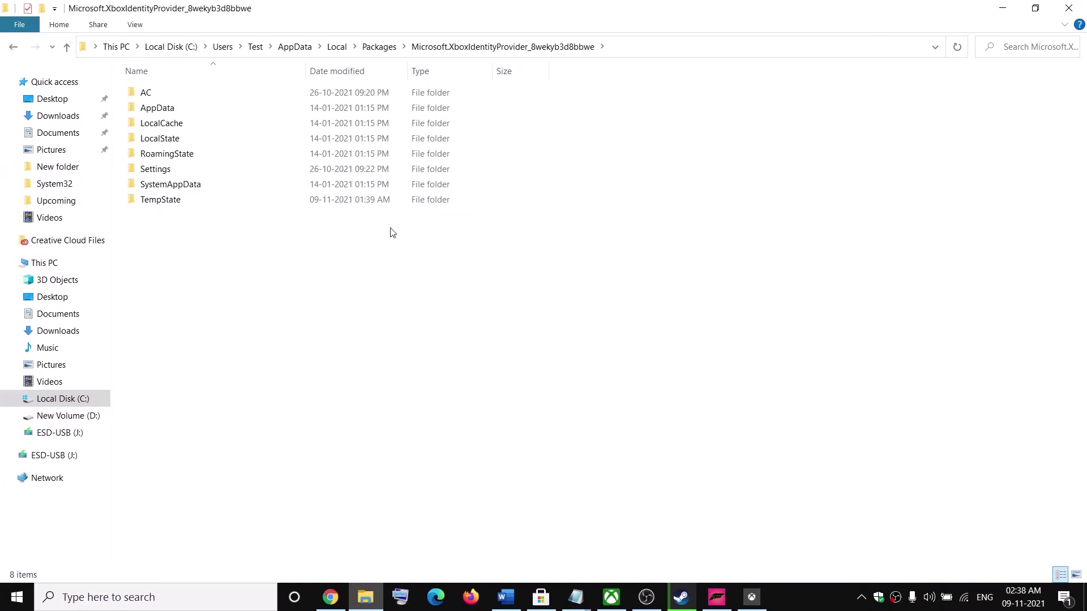
left_click(162, 96)
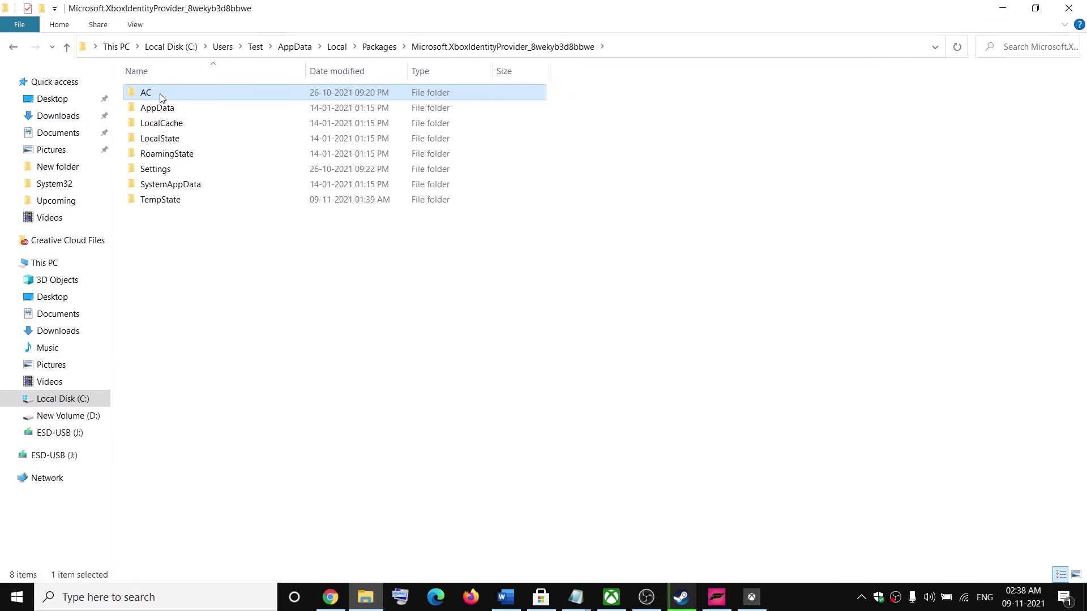
double_click(162, 97)
left_click(161, 128)
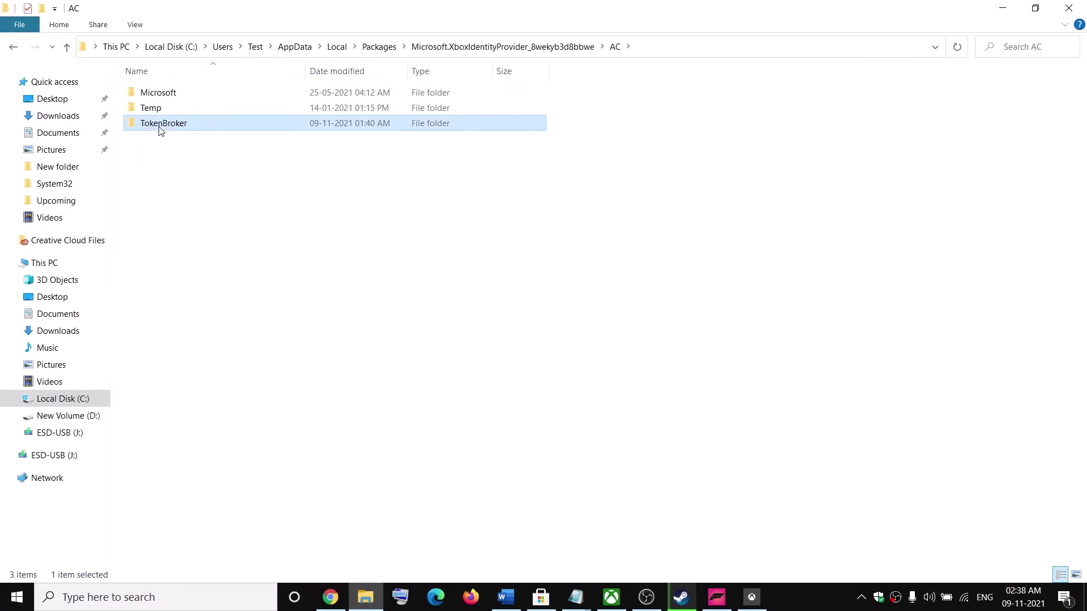
double_click(182, 128)
Select the Accounts and Cache folders and show their context menu, then dismiss it without deleting
left_click_drag(426, 154, 271, 86)
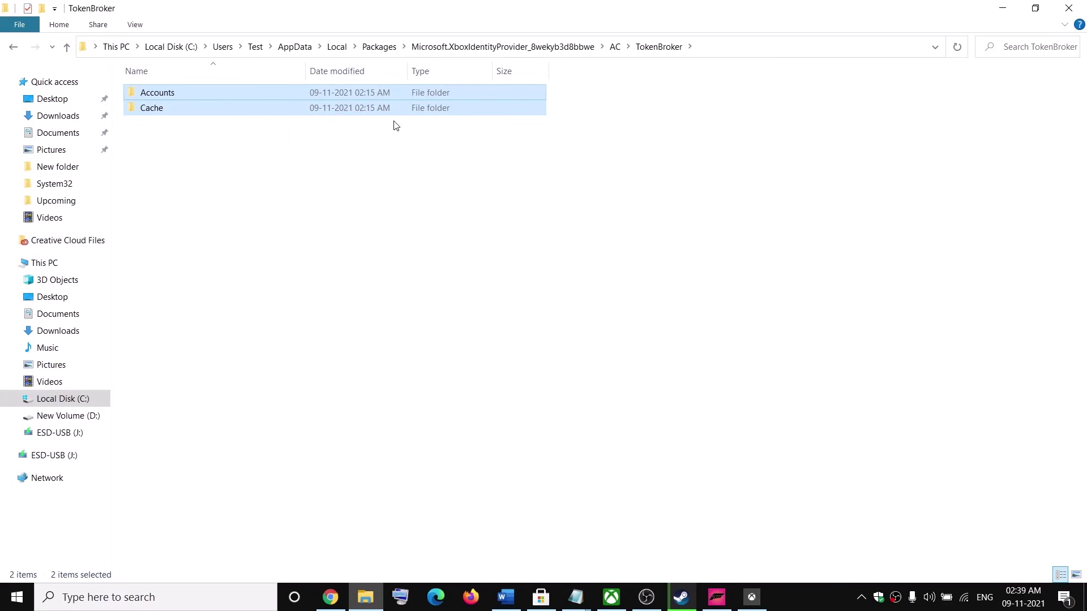
right_click(298, 96)
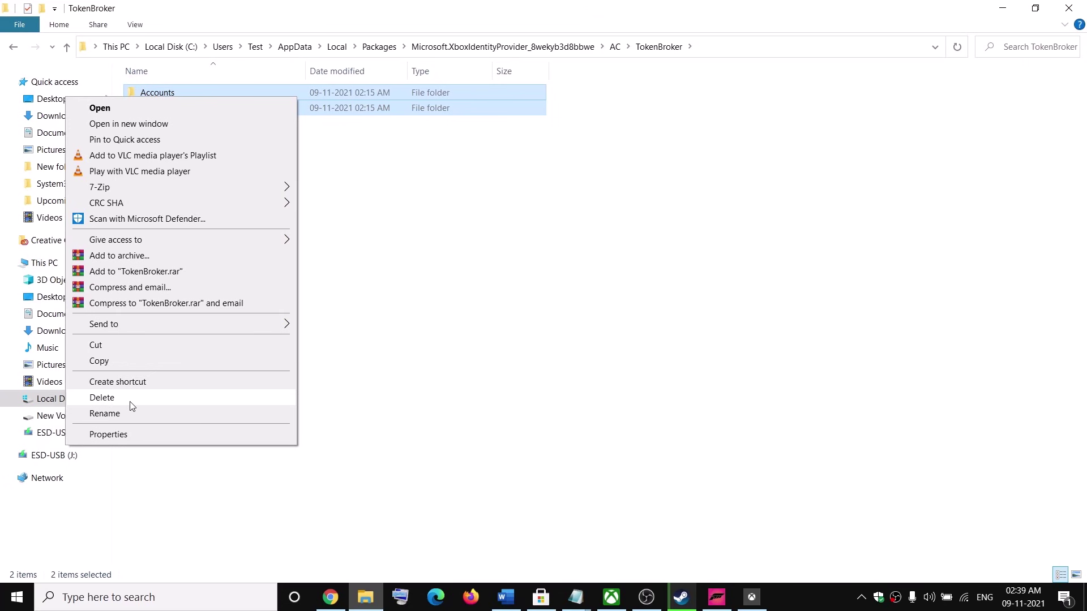
left_click(306, 392)
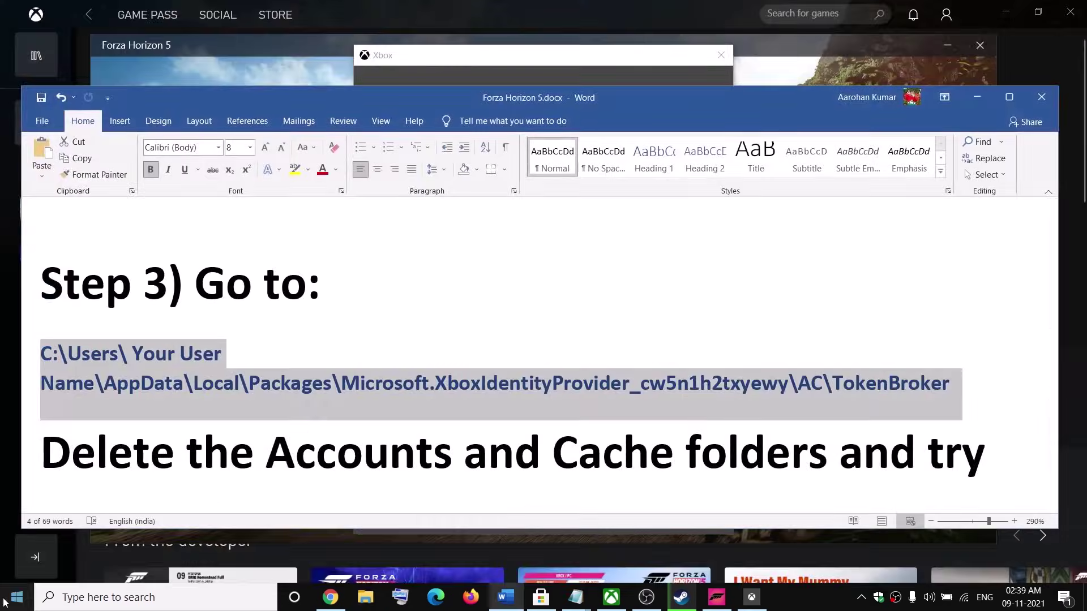
Open and close the Start menu's power options, then bring the Forza sign-in window forward
left_click(17, 597)
left_click(51, 567)
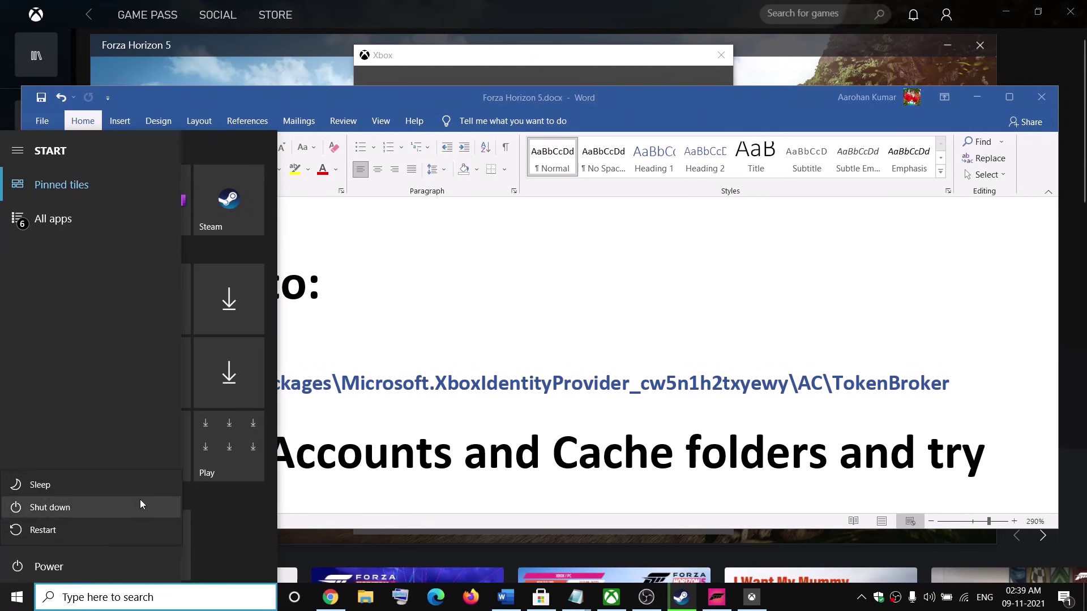
left_click(559, 280)
left_click(521, 285)
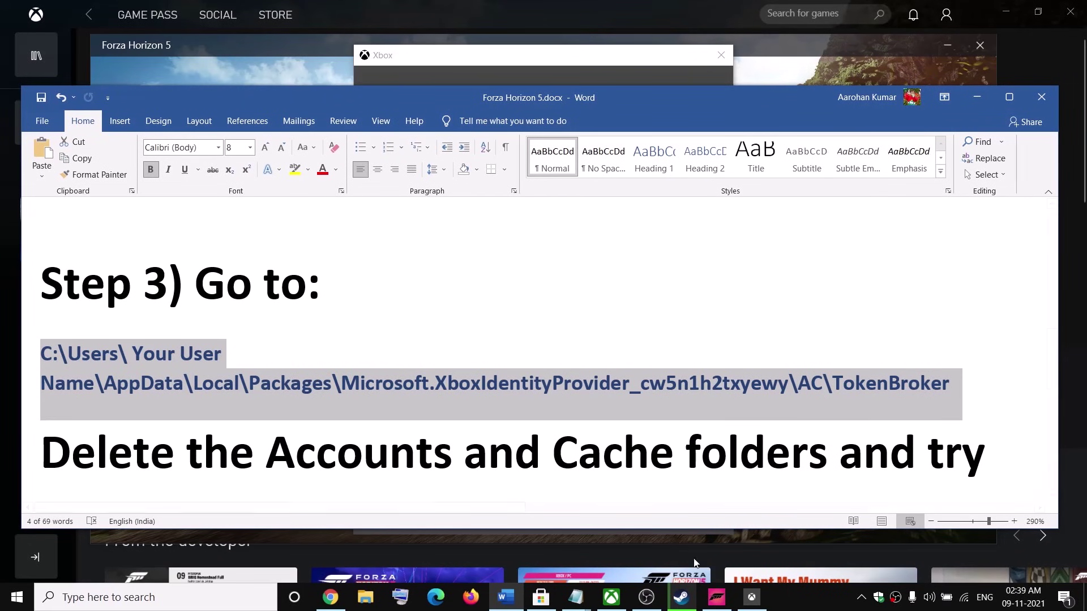
left_click(717, 599)
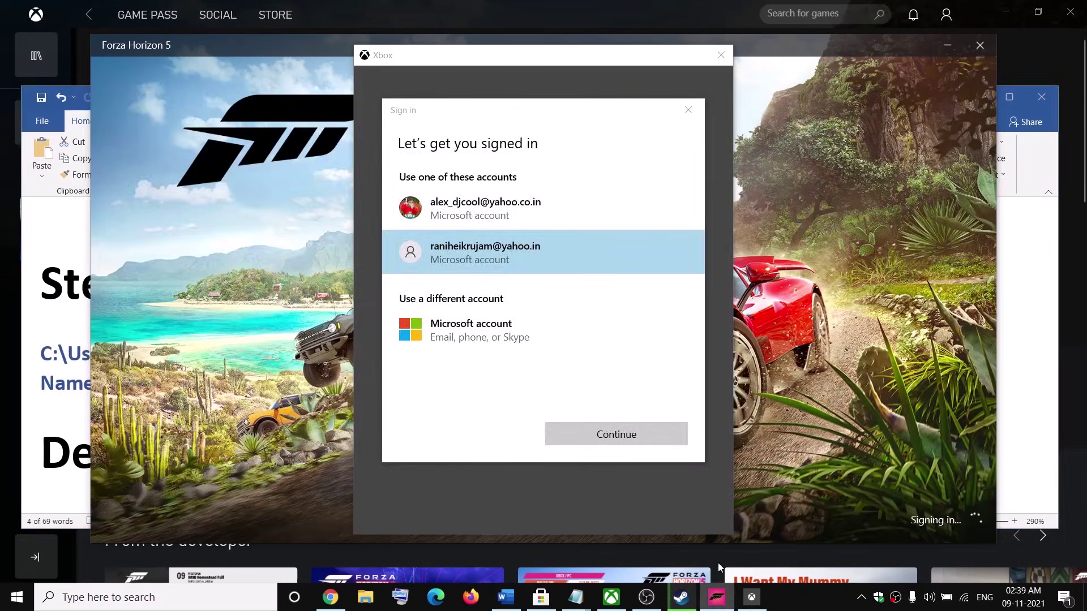
Return to the Word guide and highlight Step 4, 'Delete Xbl login credentials'
left_click(61, 390)
scroll(463, 356, "down", 5)
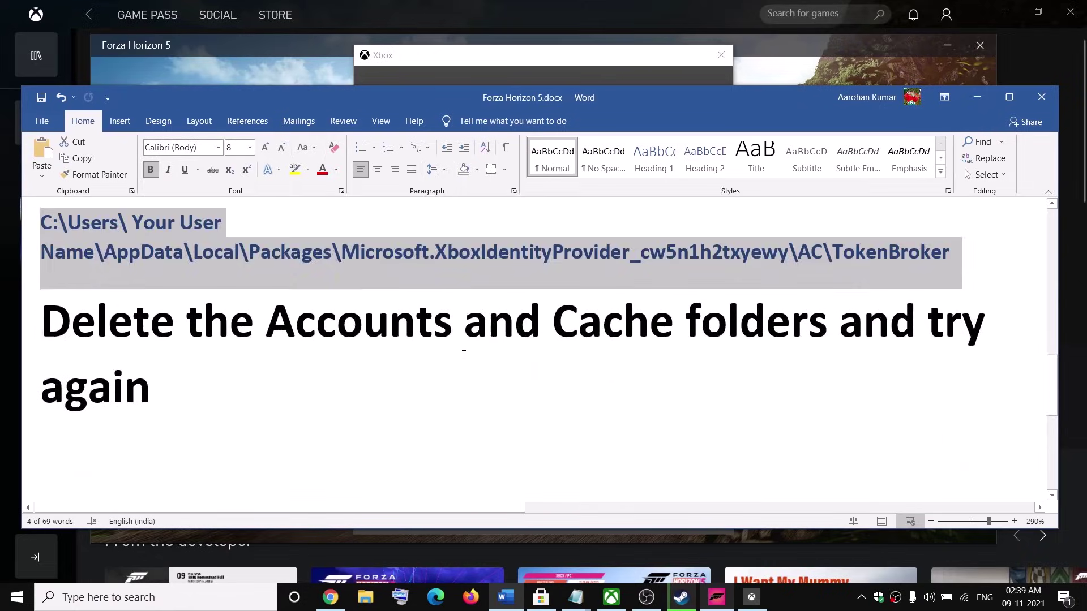
scroll(463, 355, "up", 2)
left_click_drag(226, 396, 753, 398)
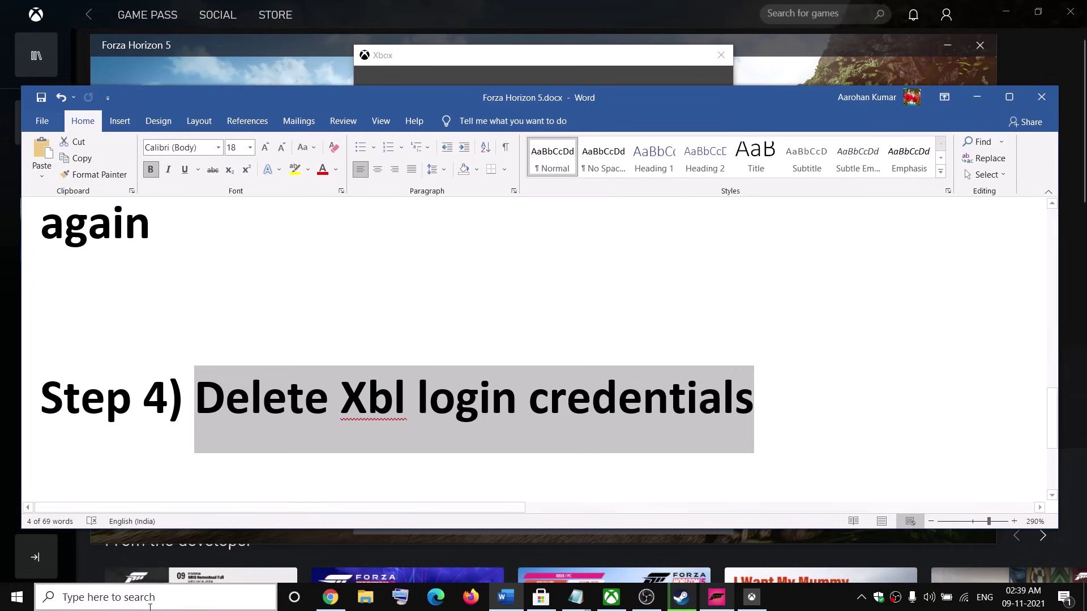
left_click(142, 599)
Open Credential Manager via search, remove the XblGrts|DeviceKey Windows credential with confirmation, and close it
type("cred")
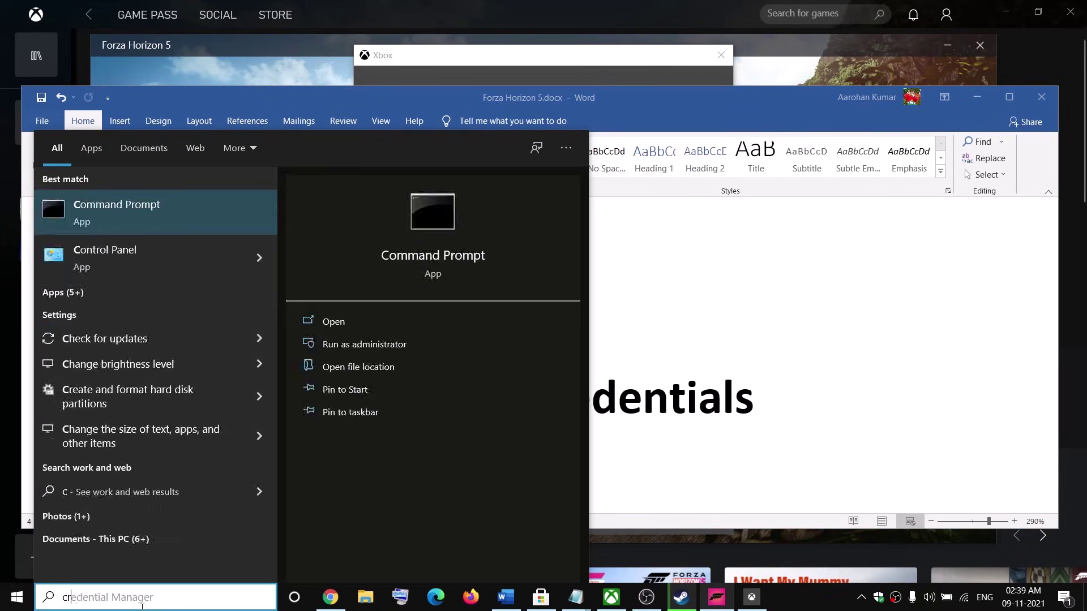
type("en")
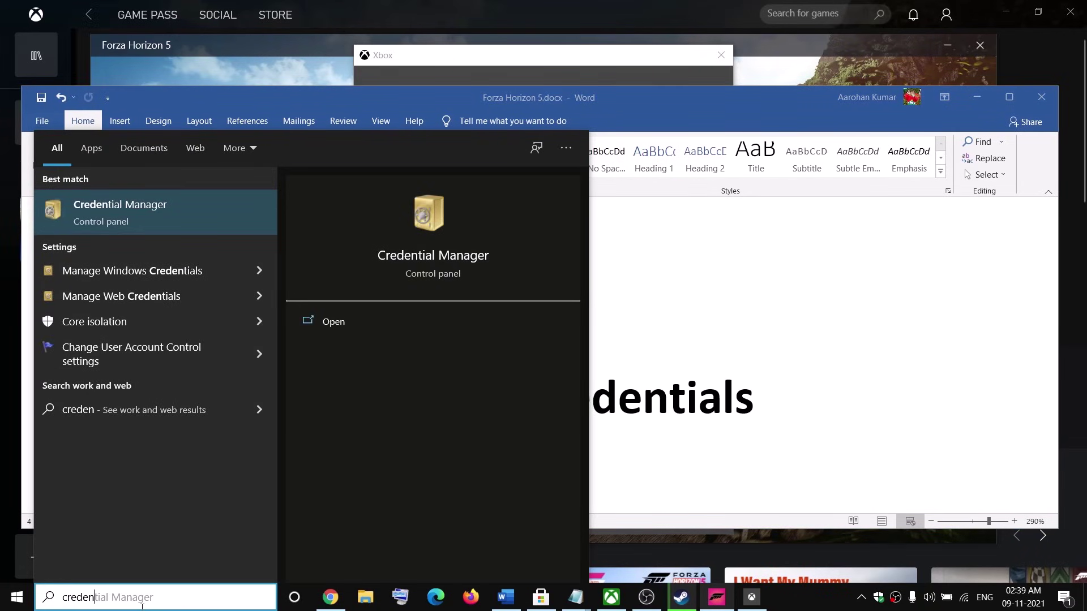
type("tial Manager")
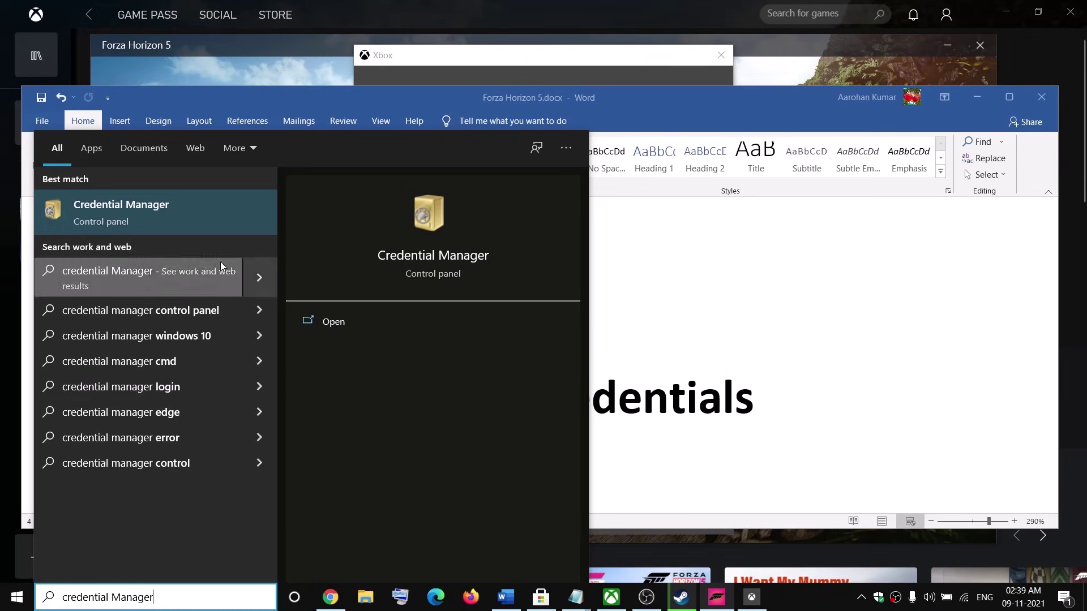
left_click(111, 219)
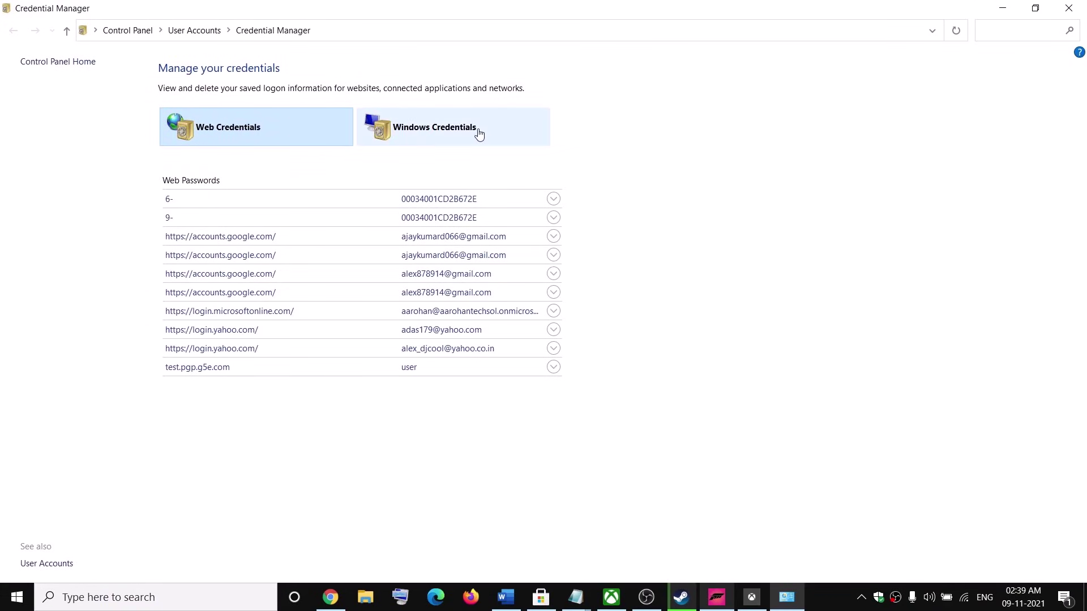
left_click(447, 133)
scroll(286, 351, "down", 3)
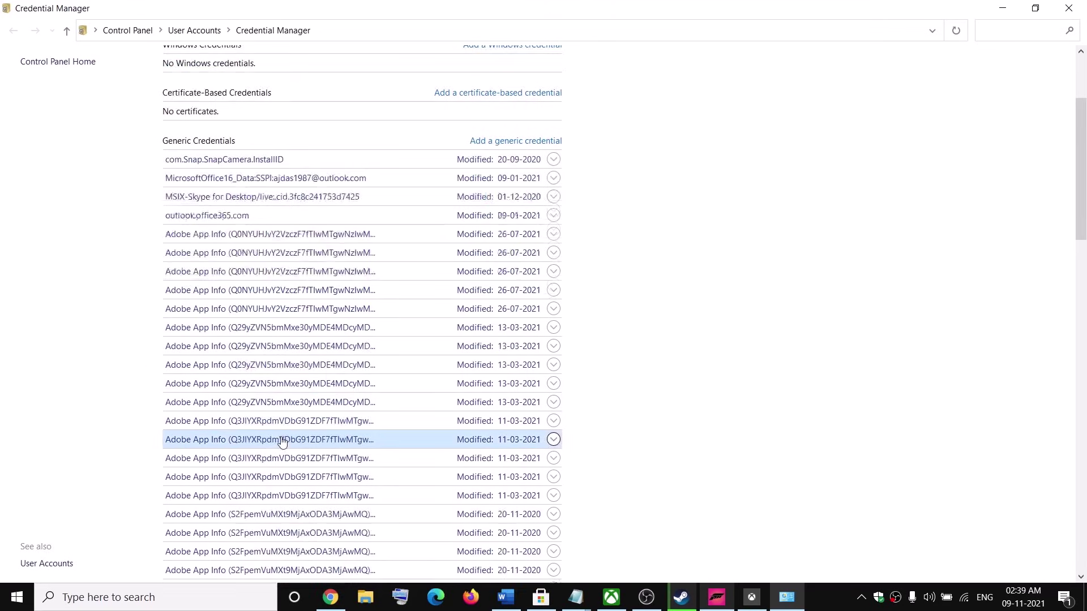
left_click_drag(1081, 226, 1083, 558)
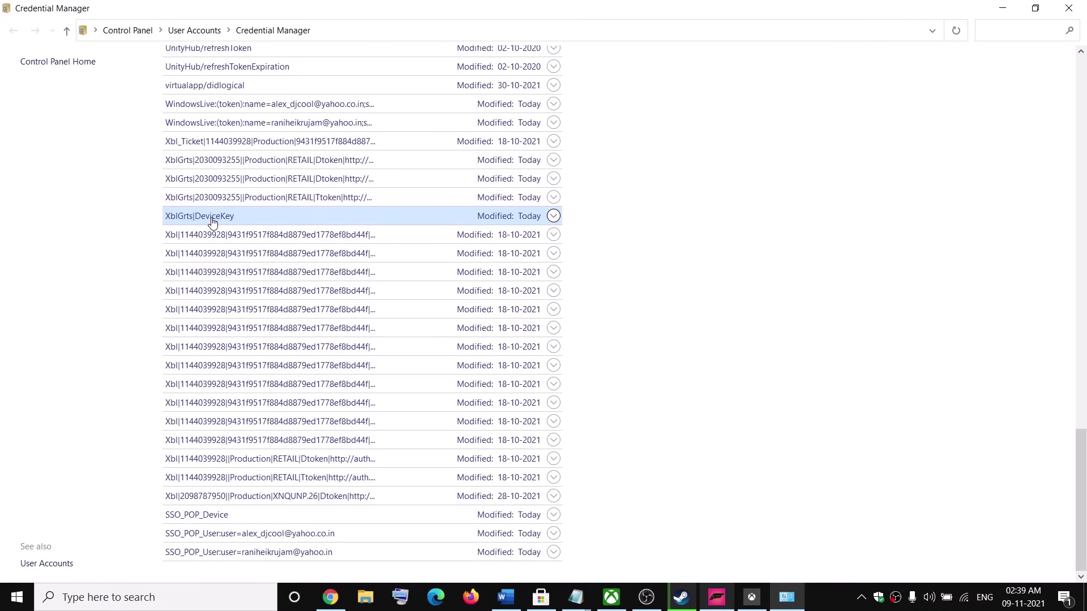
left_click(189, 219)
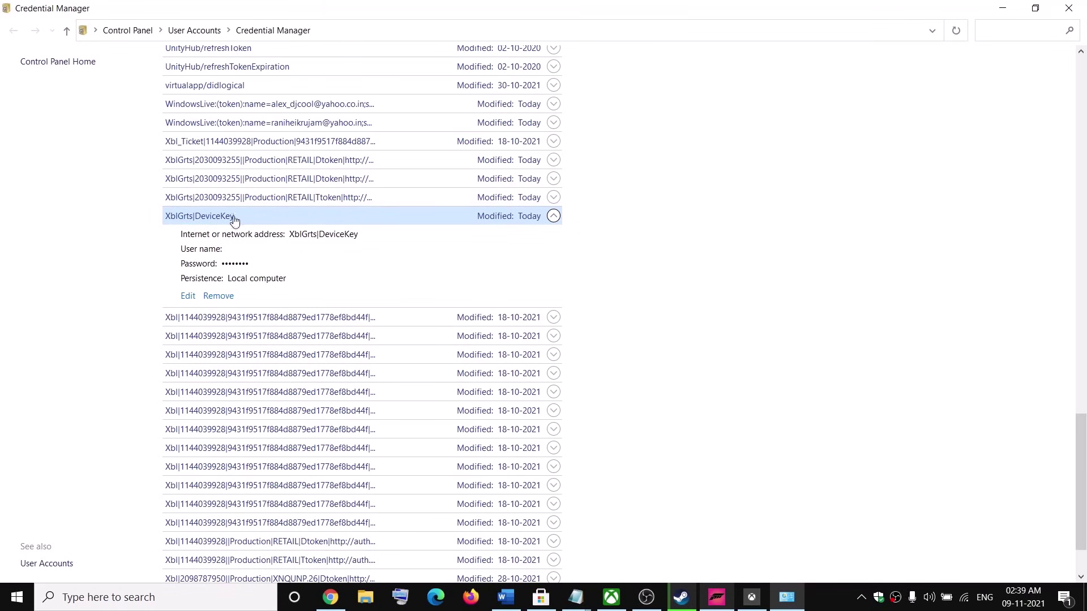
left_click(215, 300)
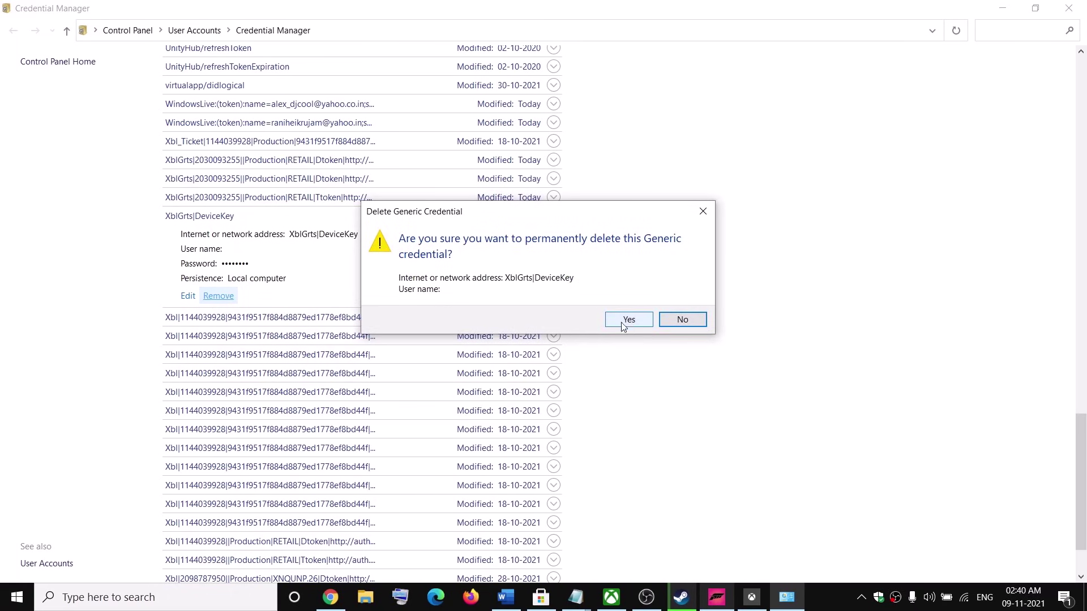
left_click(703, 211)
left_click(1080, 10)
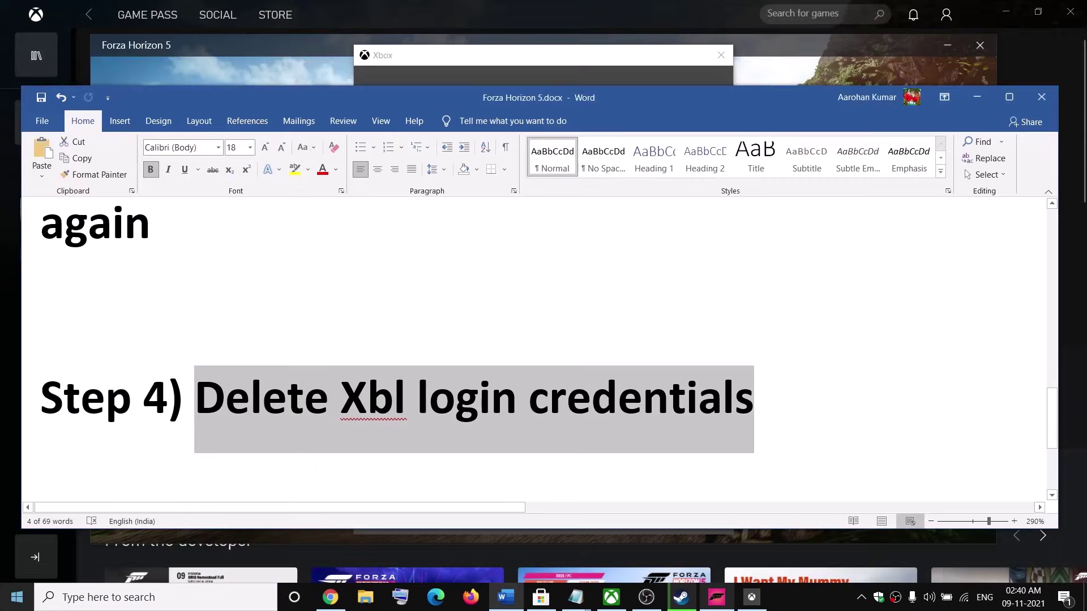
Open and close the Start menu's power options, then bring the Xbox sign-in window forward
key("super")
left_click(17, 566)
key("Escape")
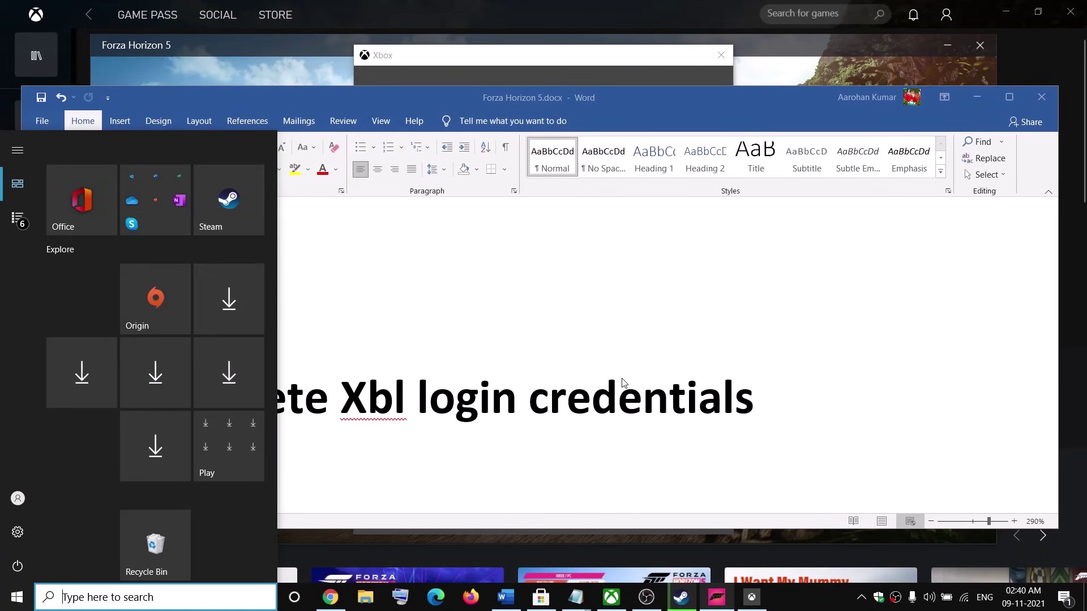
key("Escape")
left_click(714, 605)
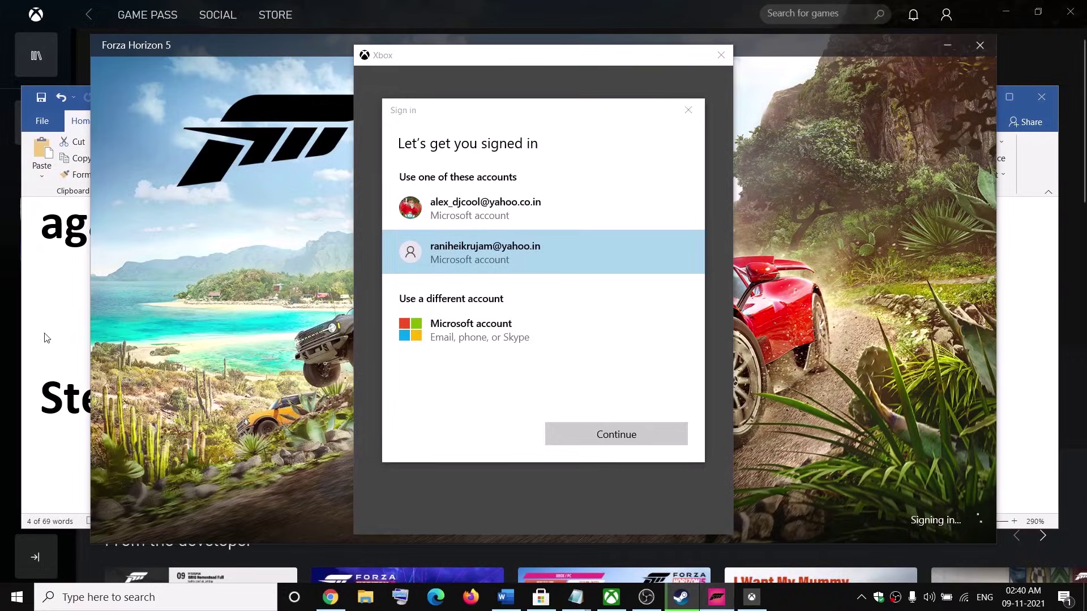
Return to the Word guide and select the Step 5 heading about removing the unwanted account
key("alt+Tab")
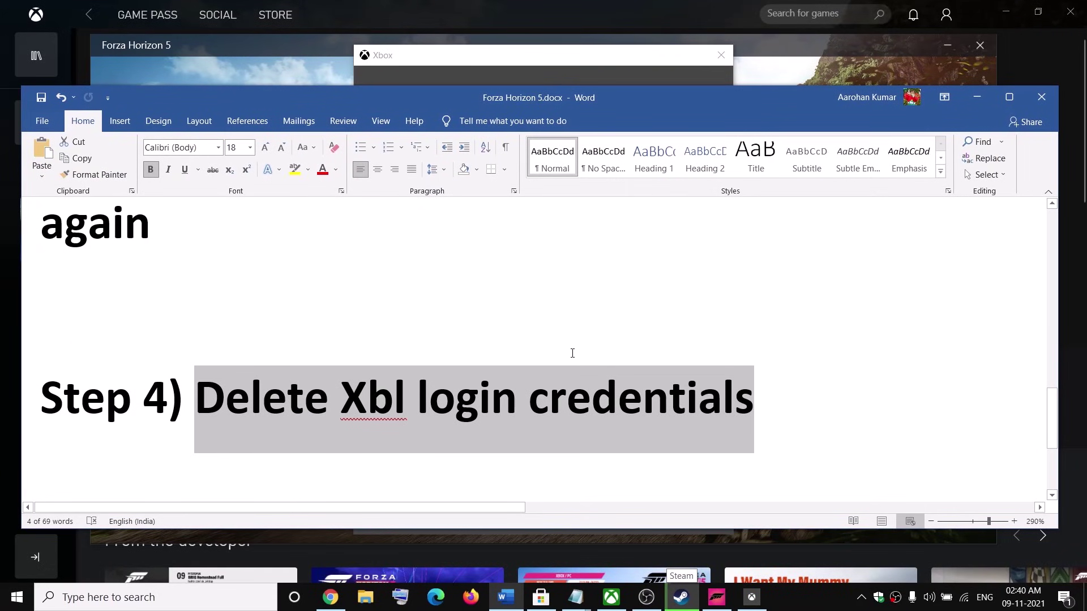
scroll(572, 353, "down", 3)
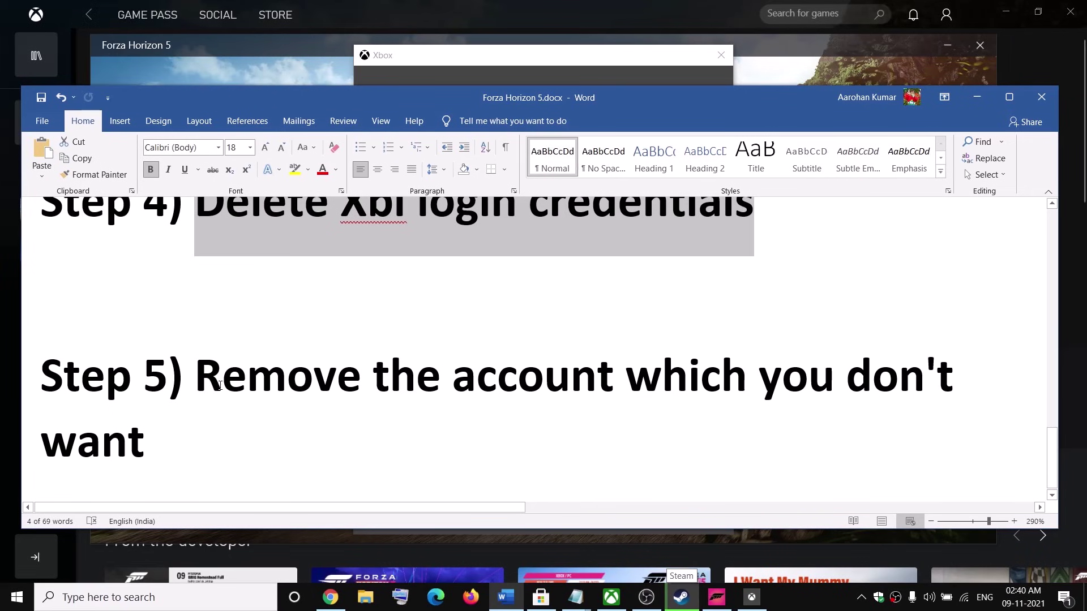
left_click_drag(206, 385, 677, 414)
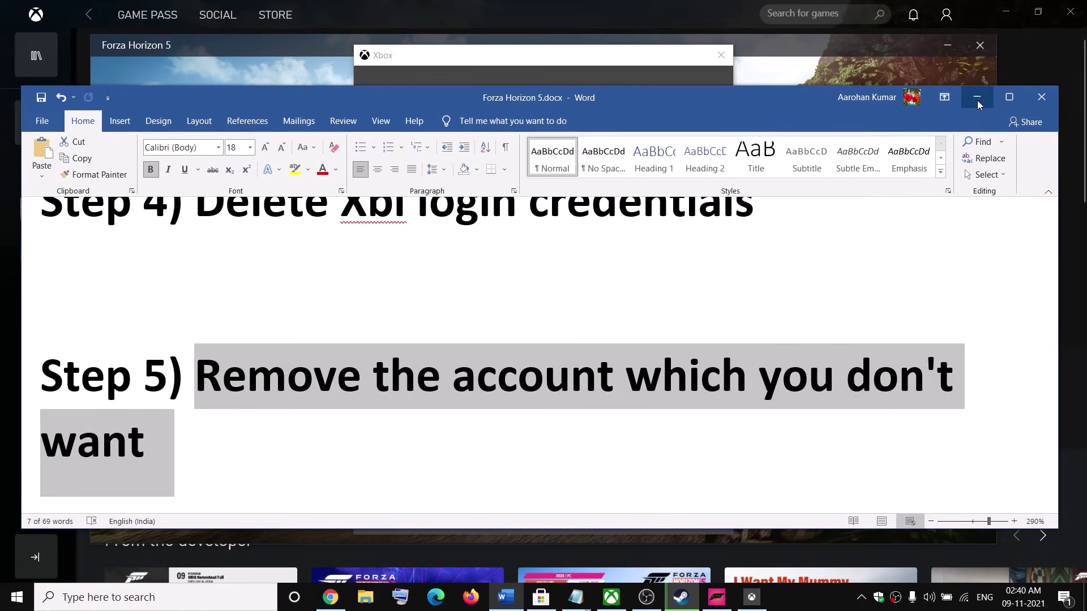
Minimize Word and launch Windows Settings from the Start menu
left_click(978, 99)
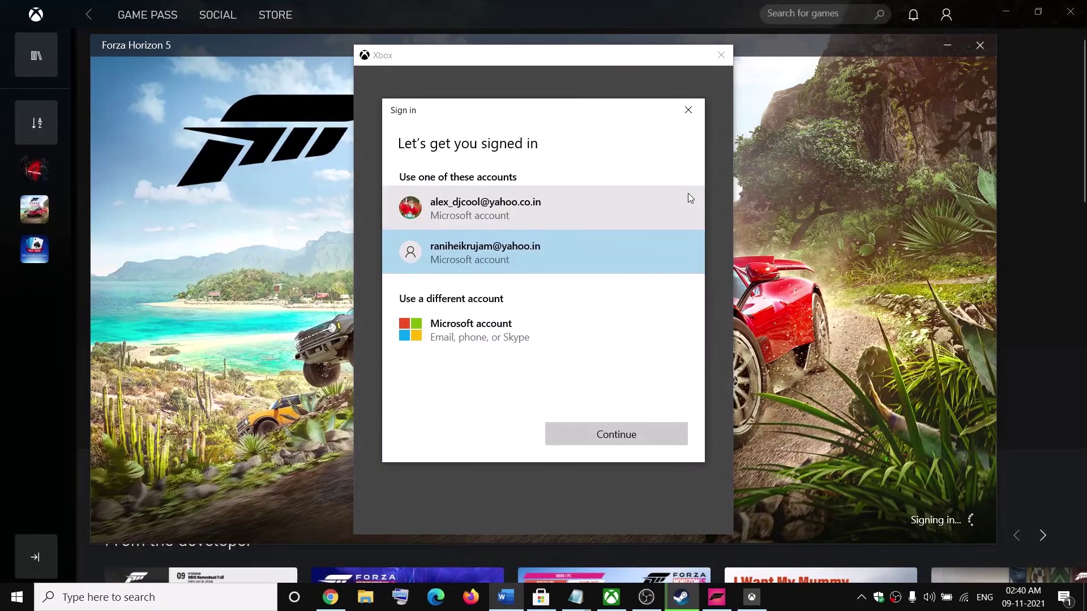
left_click(17, 597)
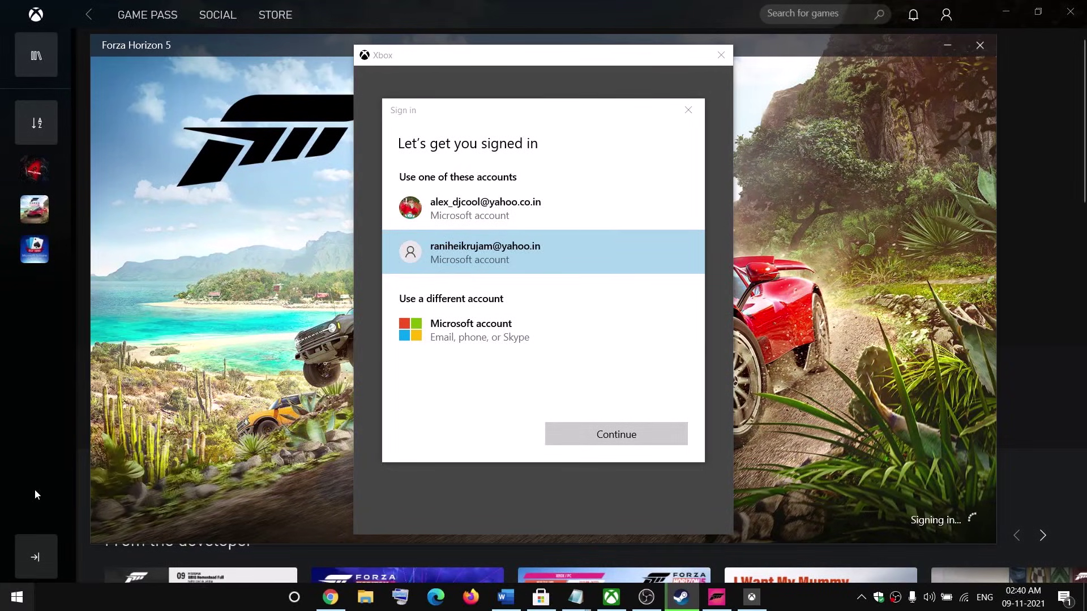
left_click(23, 535)
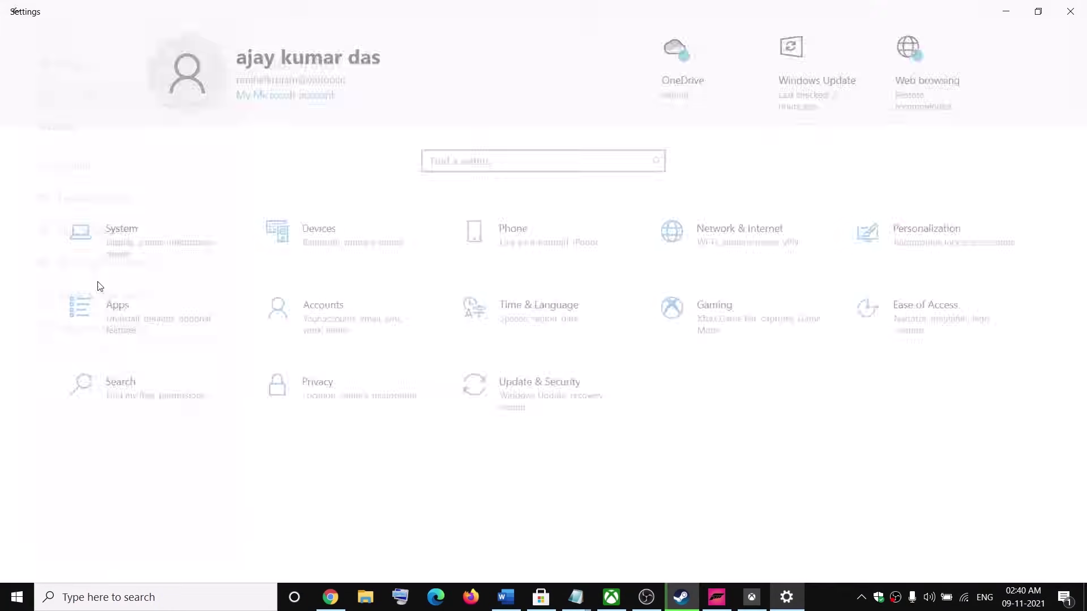
In Email & accounts, cancel removal of the extra Microsoft account, then close Settings
left_click(286, 310)
left_click(105, 198)
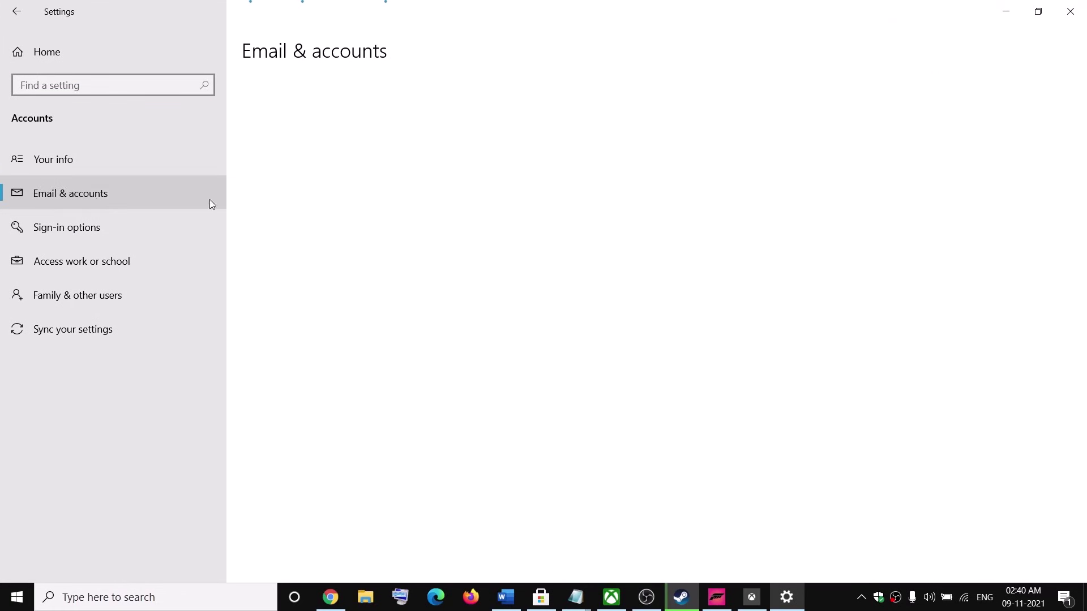
left_click(356, 465)
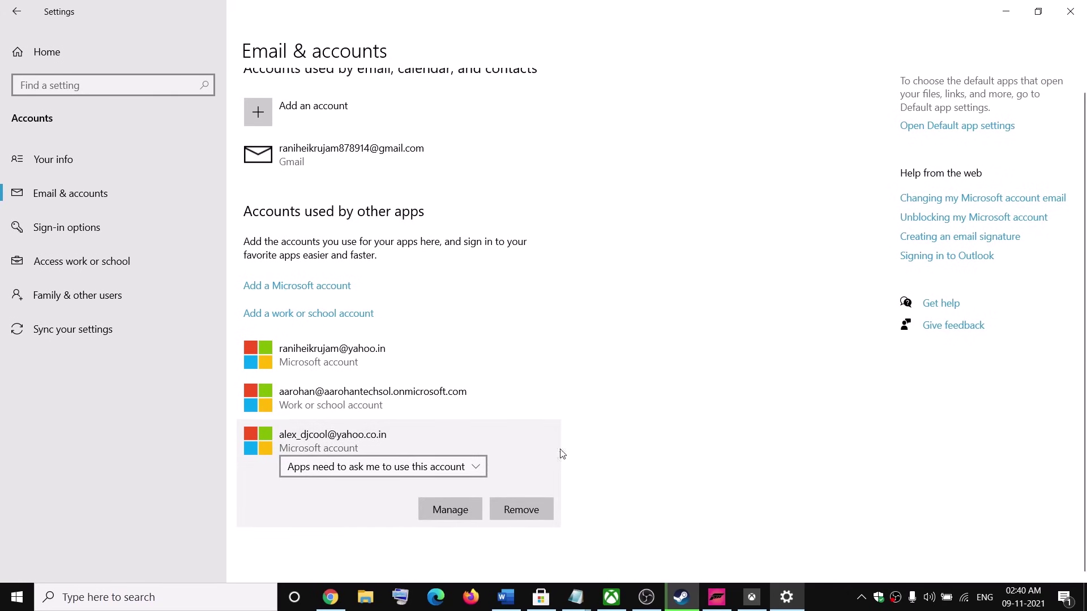
left_click(521, 511)
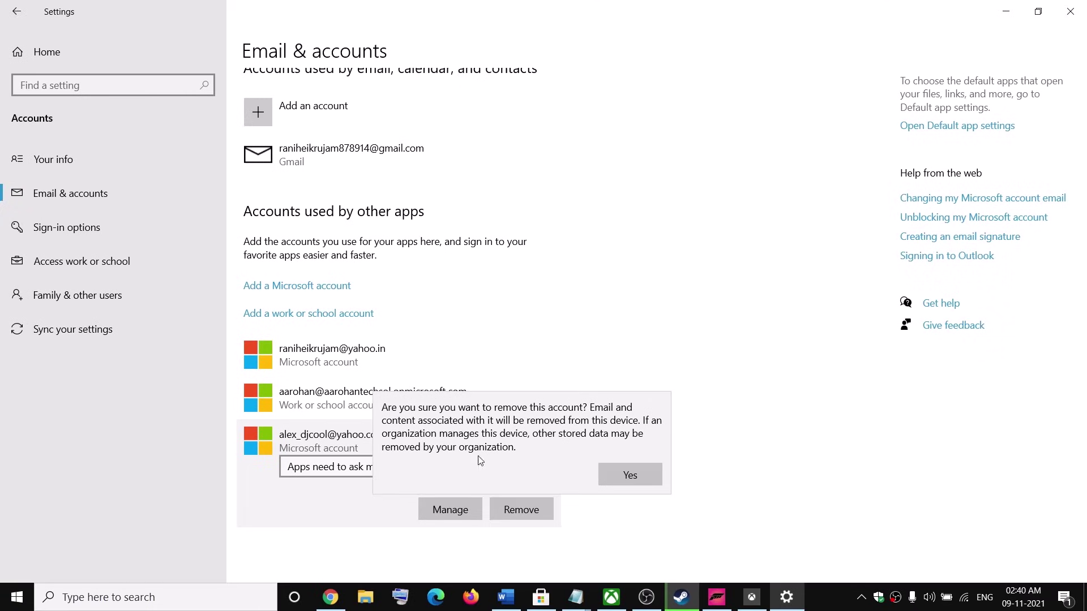
left_click(784, 450)
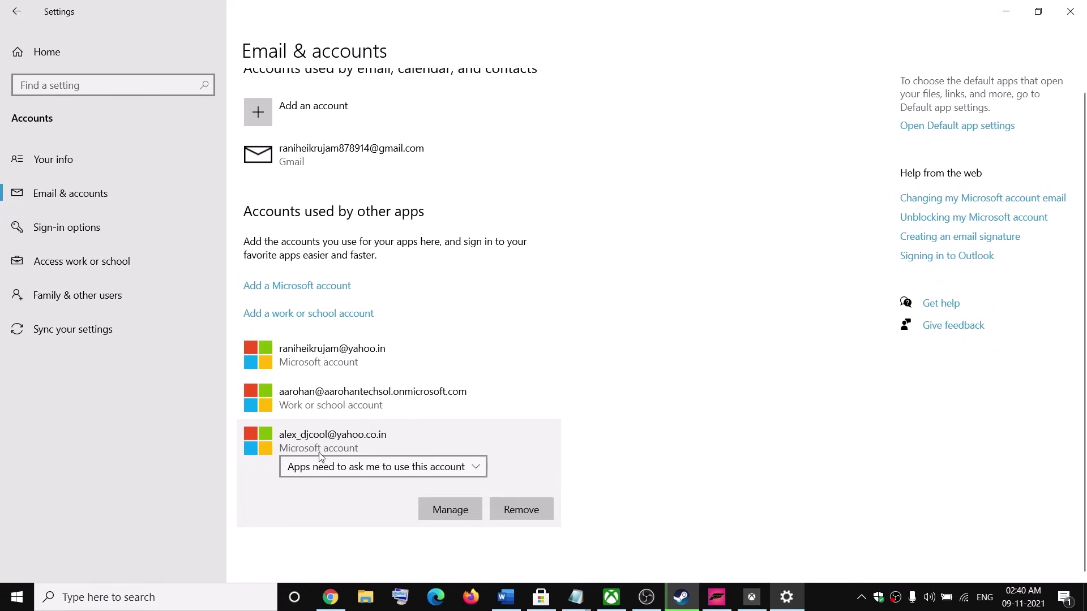
left_click(1065, 17)
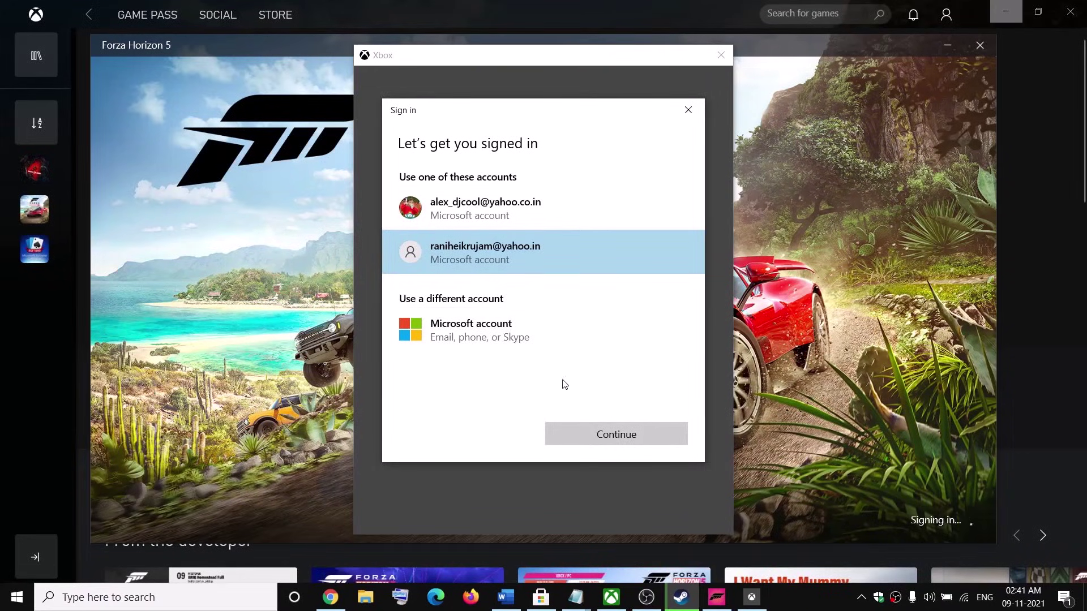
After checking the Word instructions, continue the Xbox sign-in with the first listed Microsoft account
left_click(505, 598)
scroll(246, 410, "down", 1)
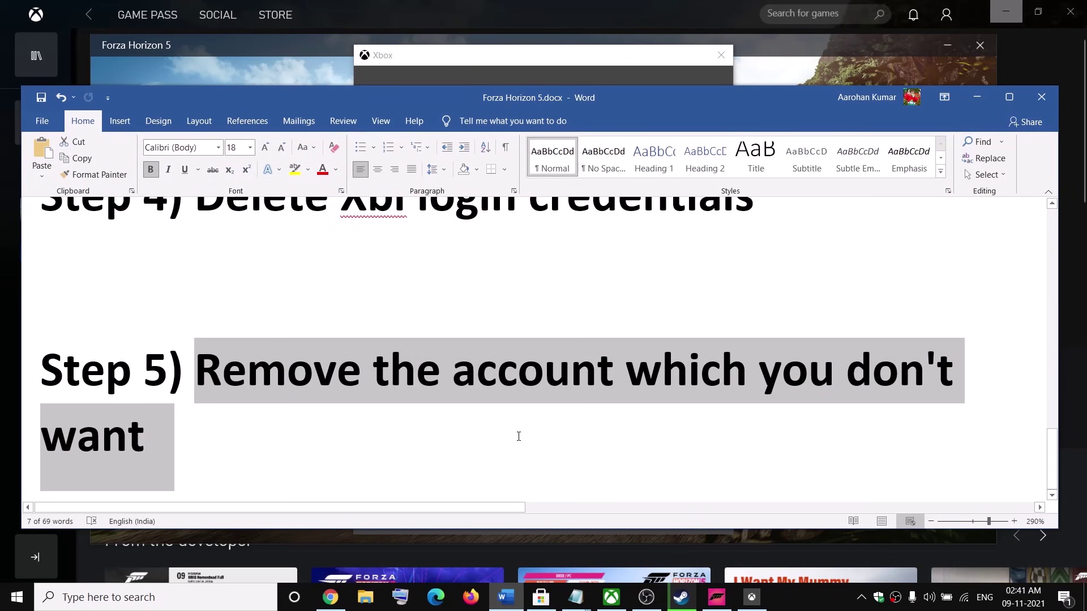
left_click(621, 61)
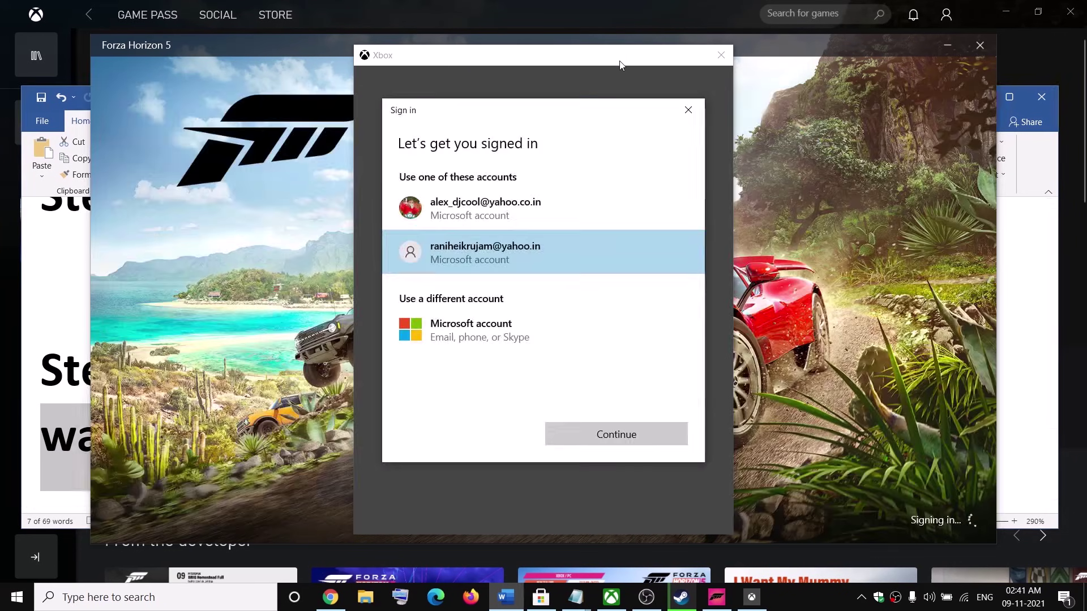
left_click(504, 215)
left_click(604, 426)
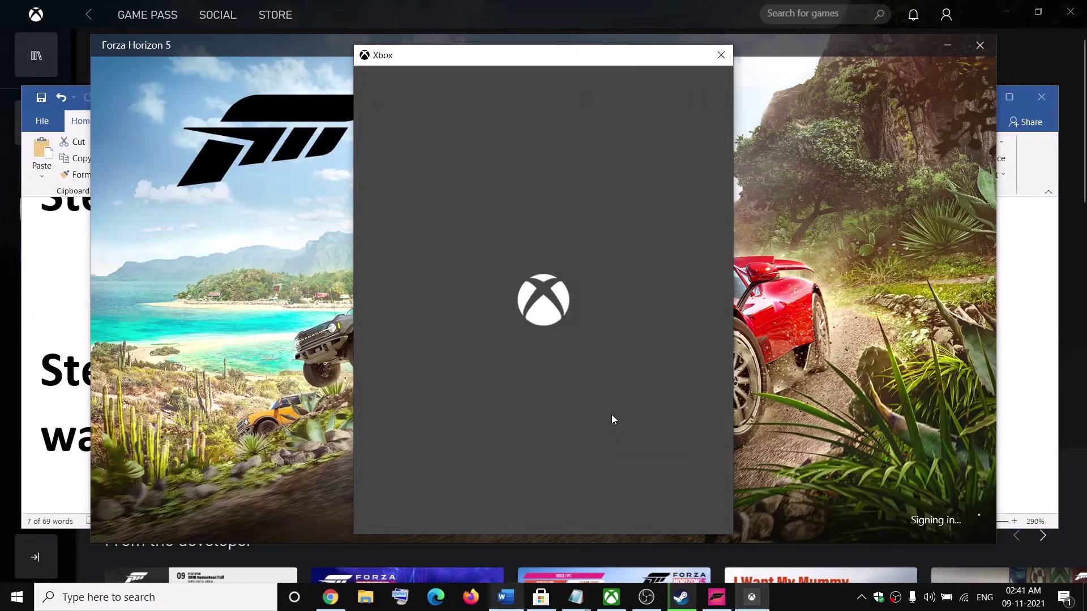